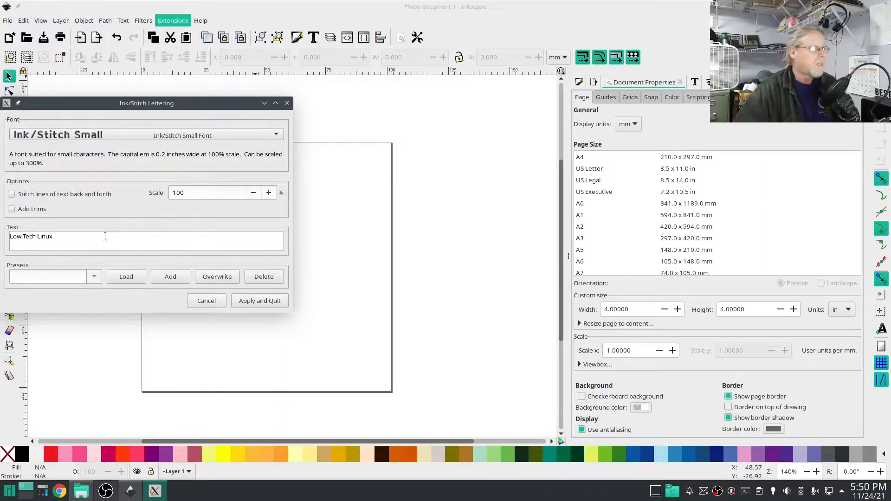
Generate the "Low Tech Linux" embroidery lettering in the Romanaugusa font at 70% scale.
left_click(116, 136)
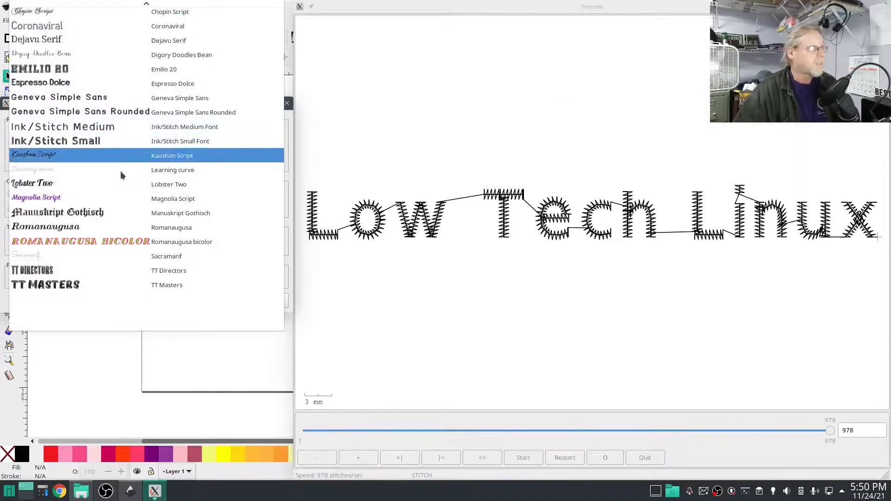
left_click(108, 227)
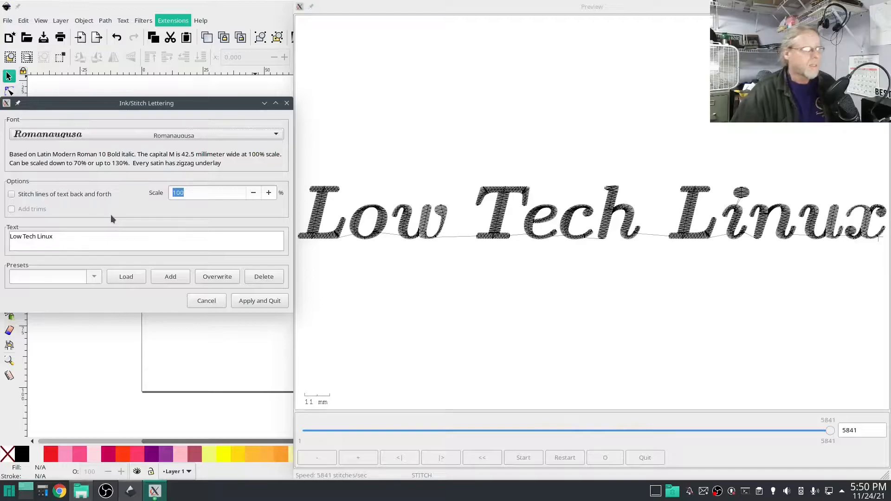
double_click(191, 193)
type("70")
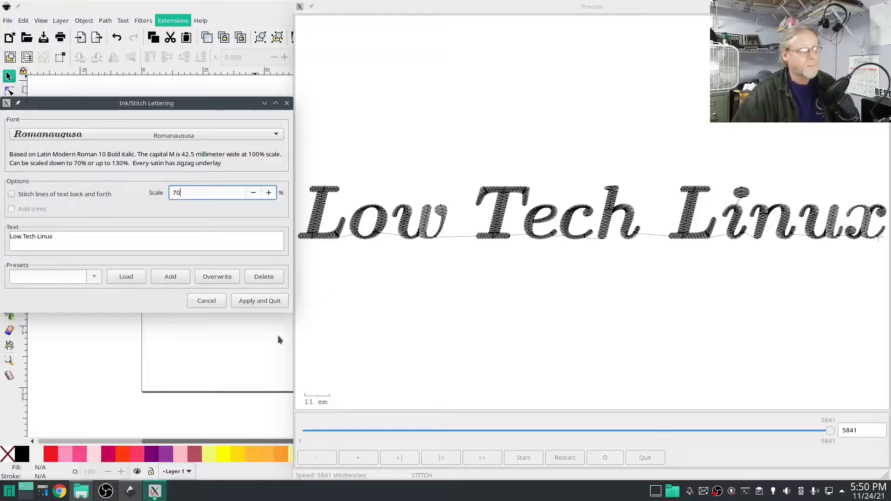
left_click(267, 300)
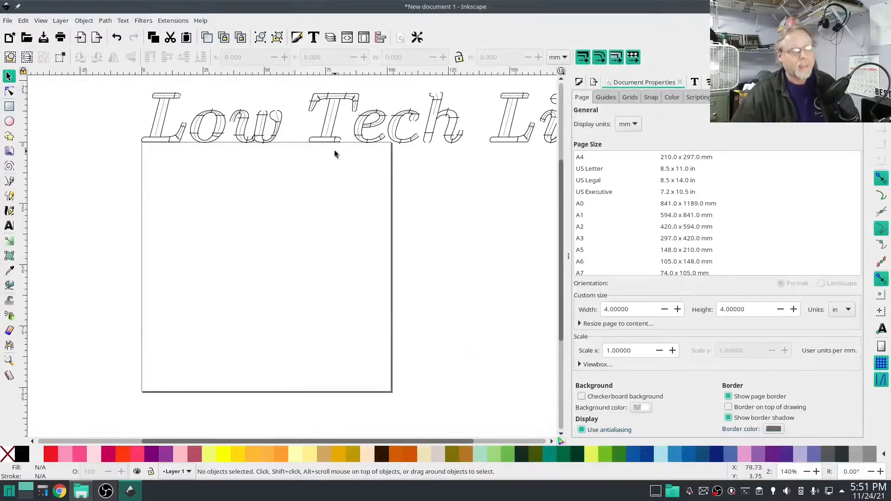
Move the generated lettering down across the page and delete it.
left_click_drag(332, 134, 273, 258)
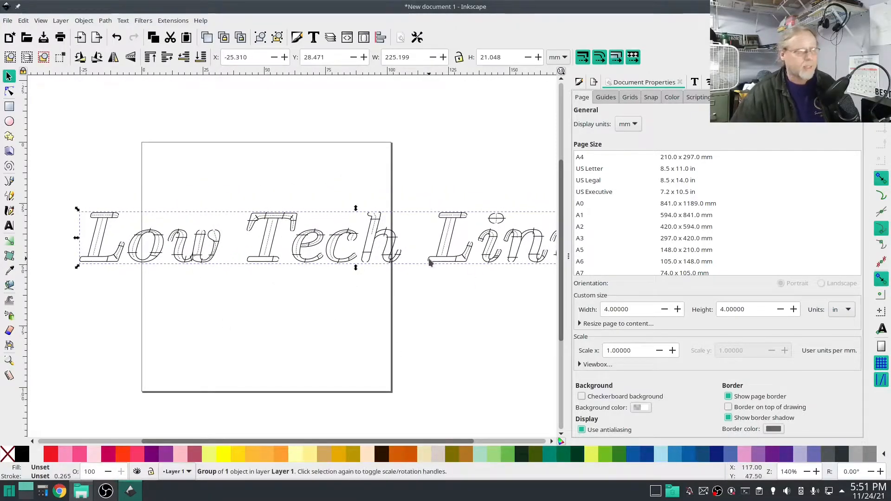
key("Delete")
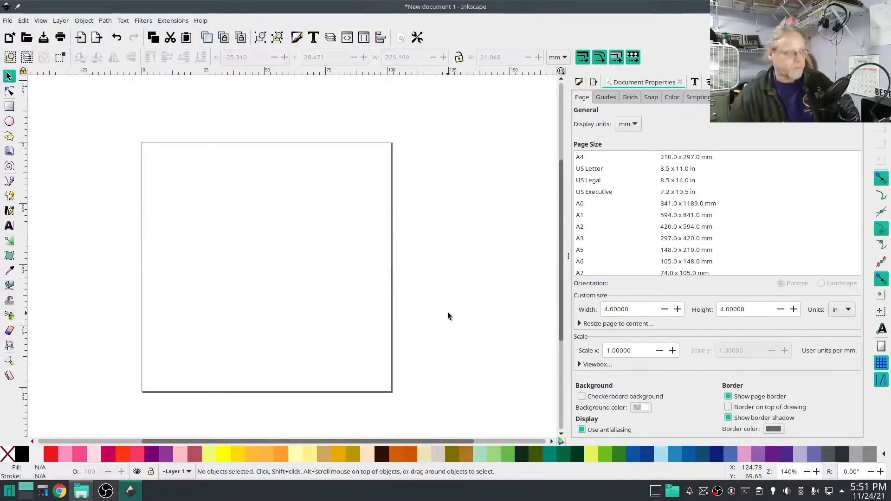
Add a text object reading "Low Tech Linux" around the middle of the page.
left_click(9, 226)
left_click(194, 270)
type("L")
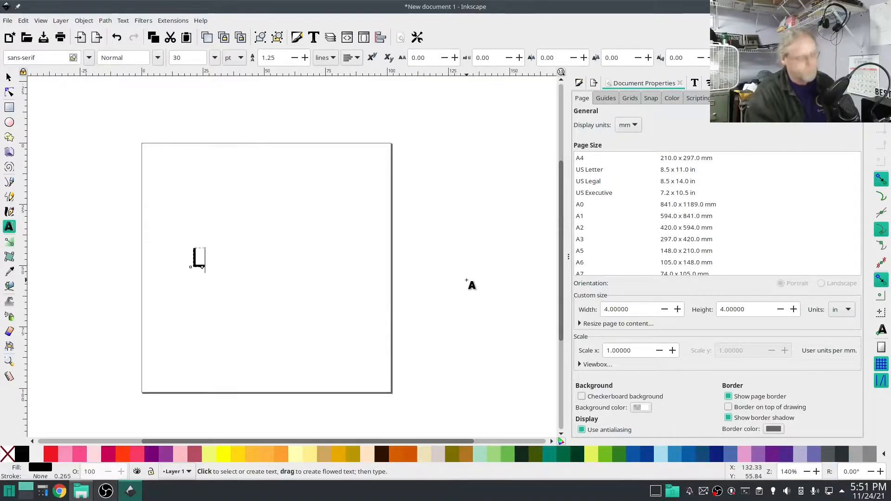
type("ow Tech Linux")
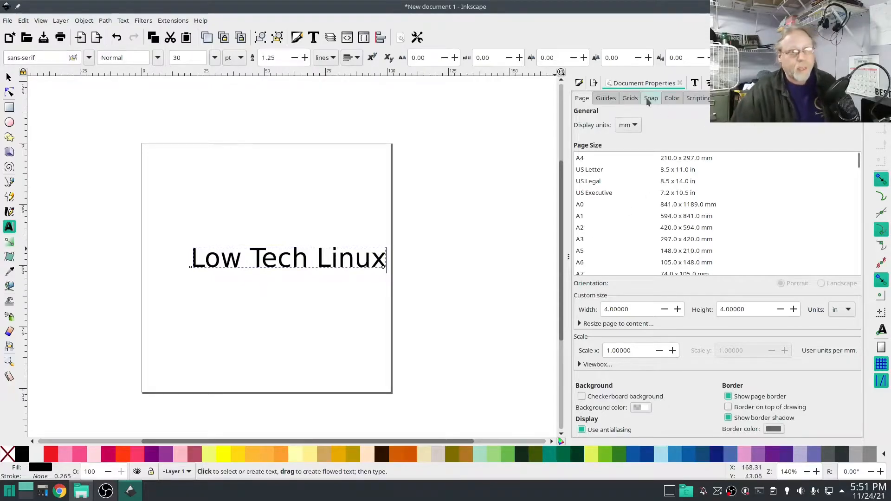
Apply the Z003 font to the "Low Tech Linux" text.
left_click(695, 84)
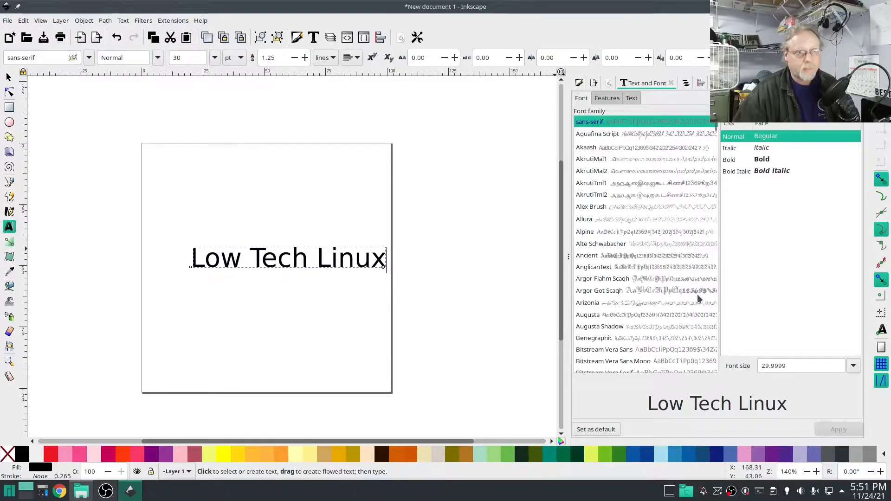
scroll(699, 298, "down", 15)
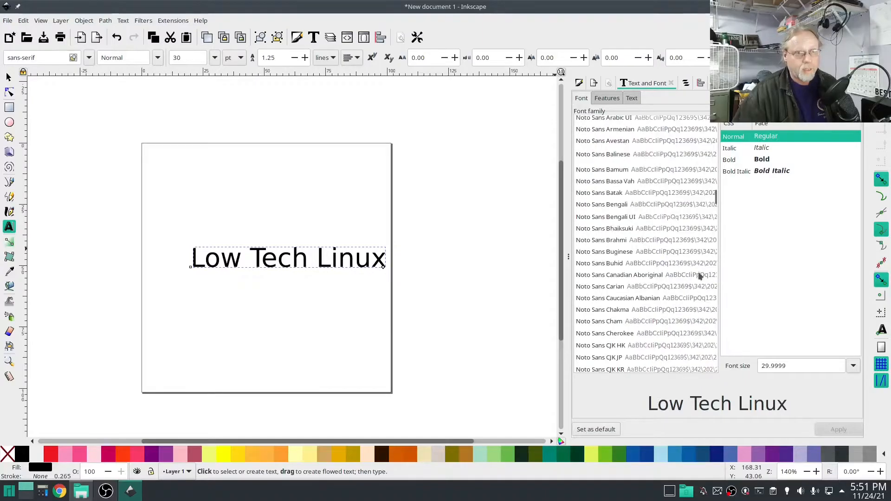
left_click_drag(716, 199, 714, 367)
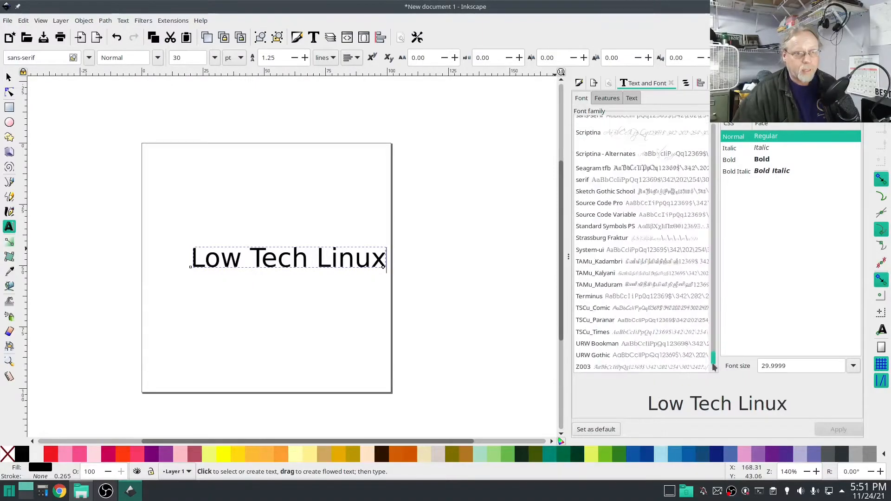
left_click(638, 370)
left_click(837, 430)
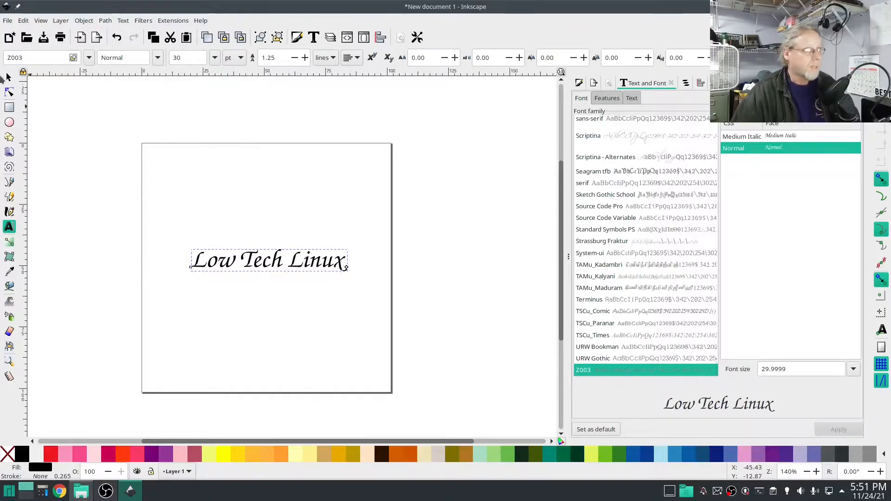
Enlarge the text to about 96.5 mm wide, nearly spanning the page, and move it up to about Y 23 mm.
left_click(8, 76)
left_click_drag(348, 249, 391, 226)
left_click_drag(192, 229, 148, 229)
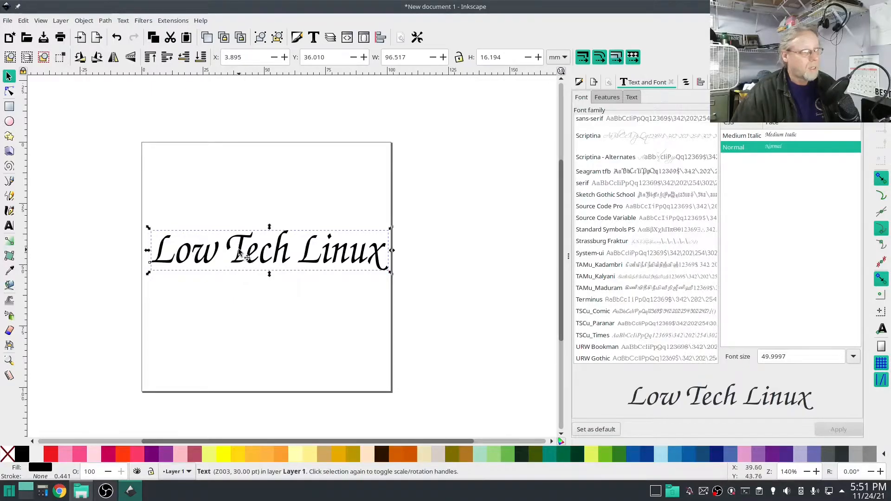
left_click_drag(239, 253, 236, 220)
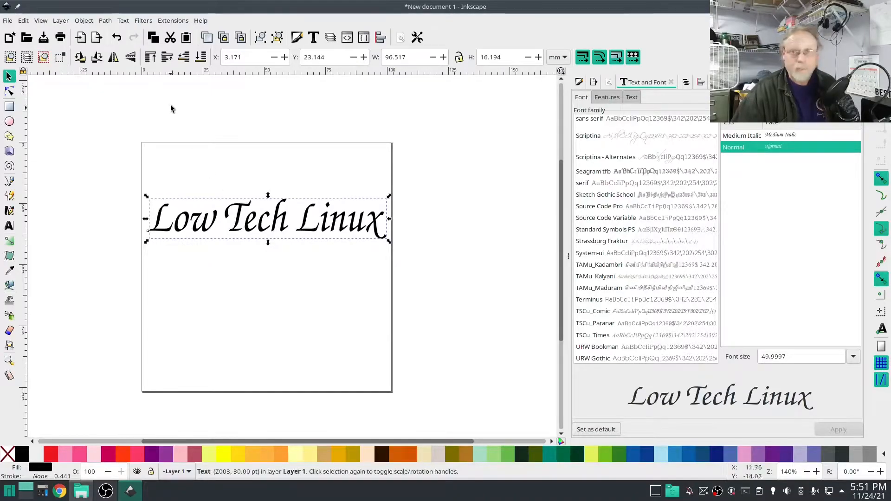
Convert the text object to paths and expand the resulting group in the object list.
left_click(104, 21)
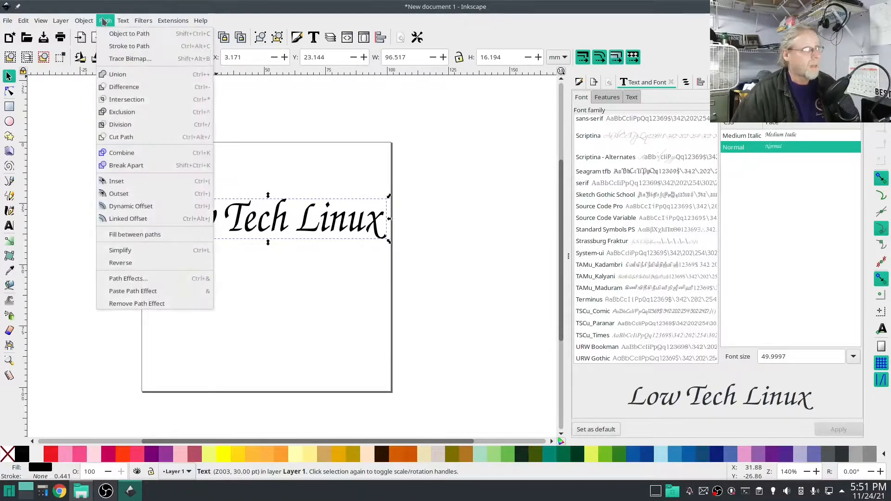
left_click(125, 34)
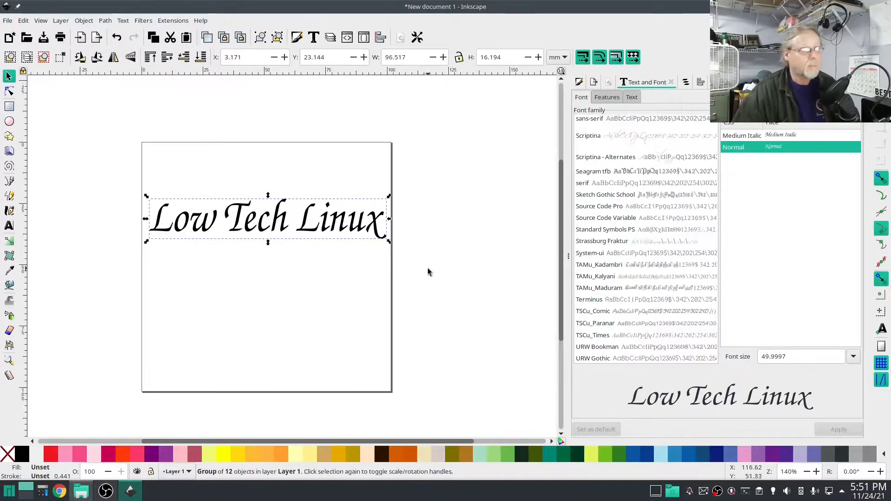
left_click(685, 84)
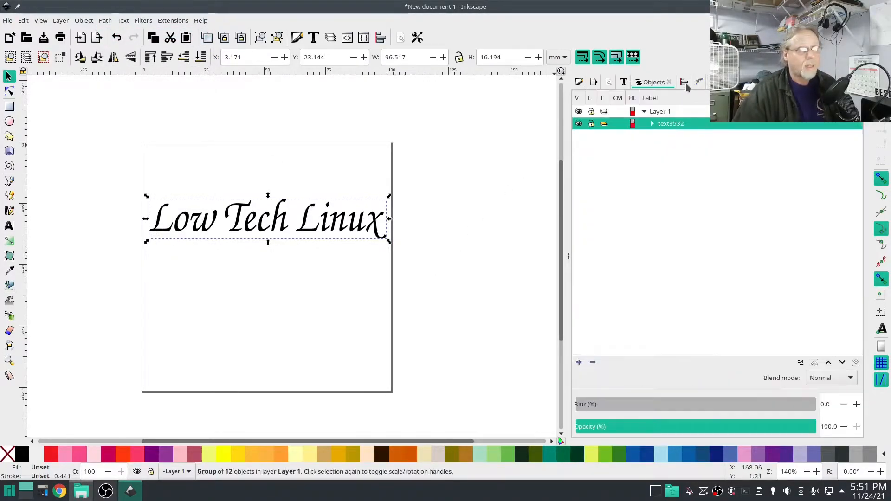
left_click(651, 124)
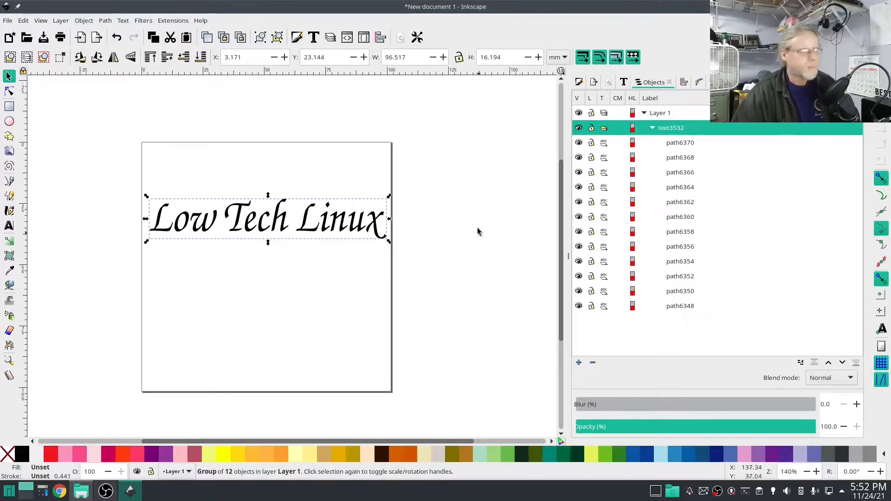
Remove the lettering's fill and give it a flat black stroke.
left_click(578, 82)
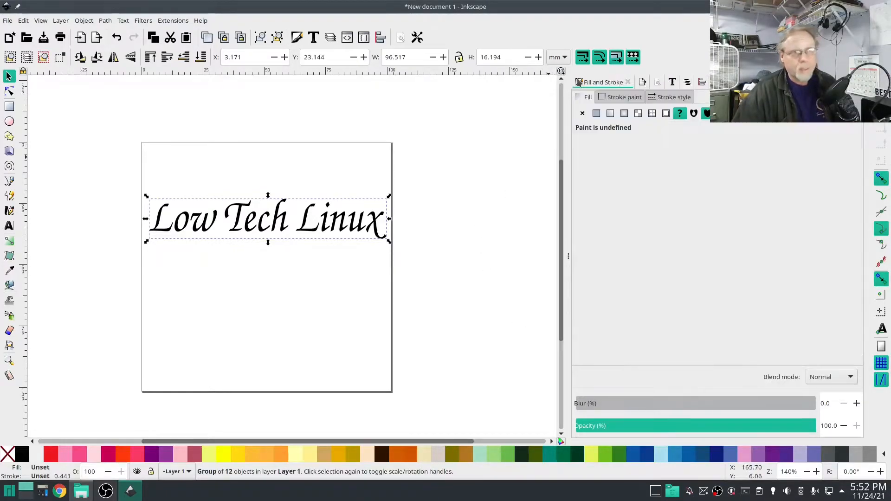
left_click(582, 114)
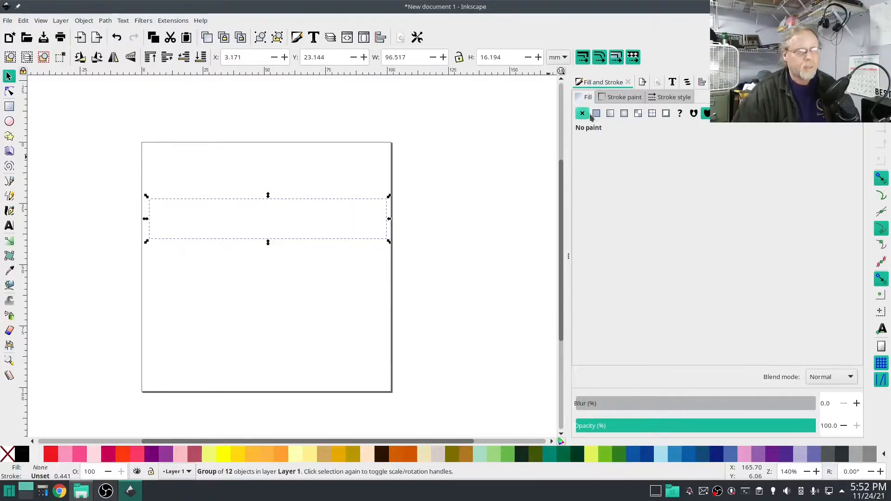
left_click(629, 98)
left_click(597, 114)
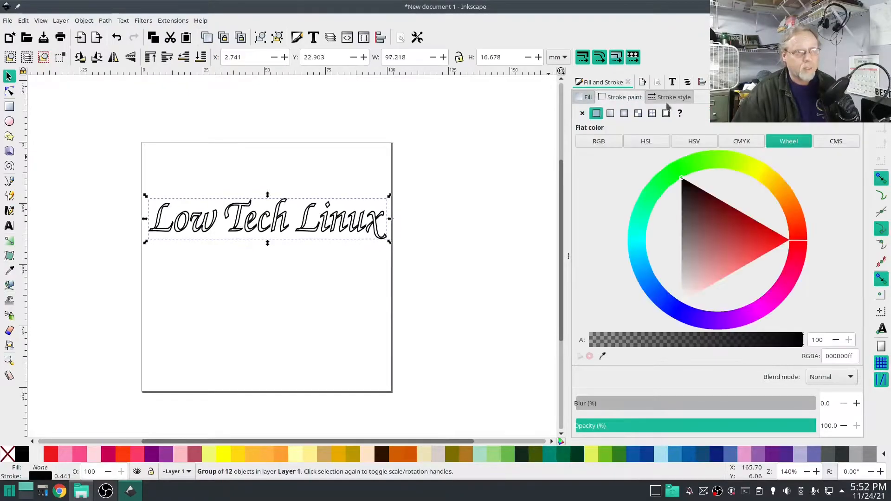
Apply a finely dotted dash pattern to the lettering's stroke.
left_click(673, 98)
left_click(670, 132)
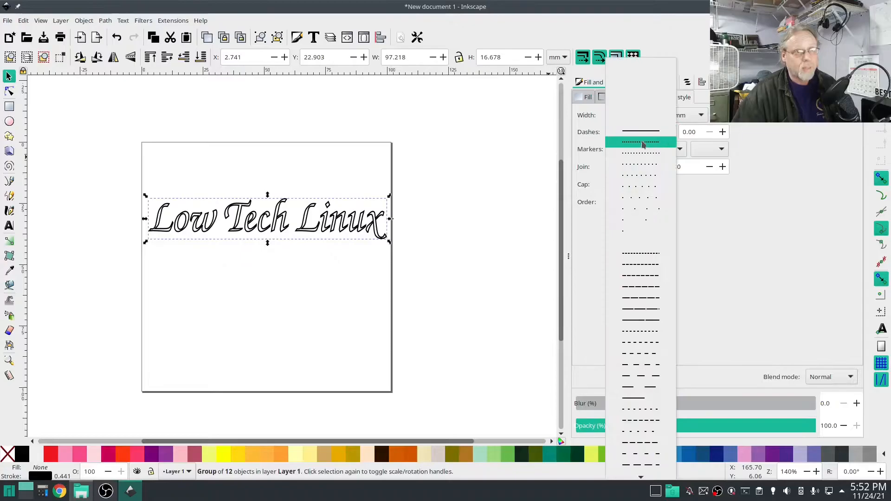
left_click(641, 132)
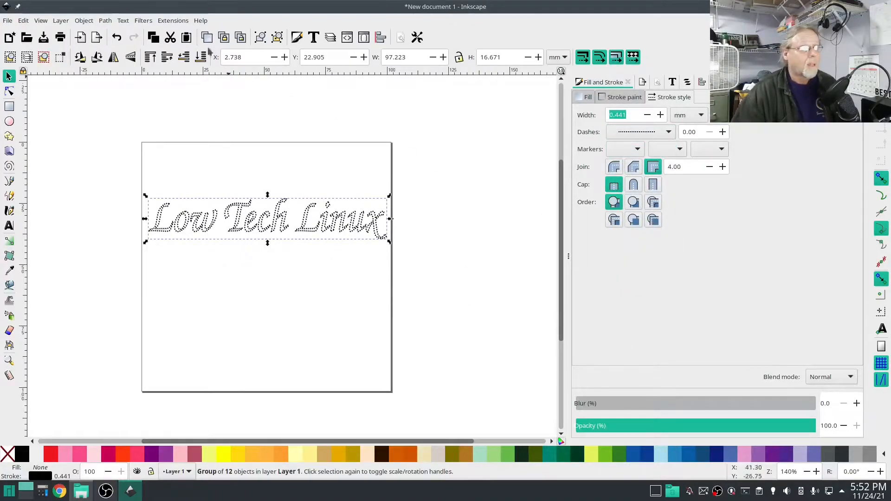
Open the Ink/Stitch Params for the lettering and set the bean stitch number of repeats to 1.
left_click(173, 21)
mouse_move(190, 150)
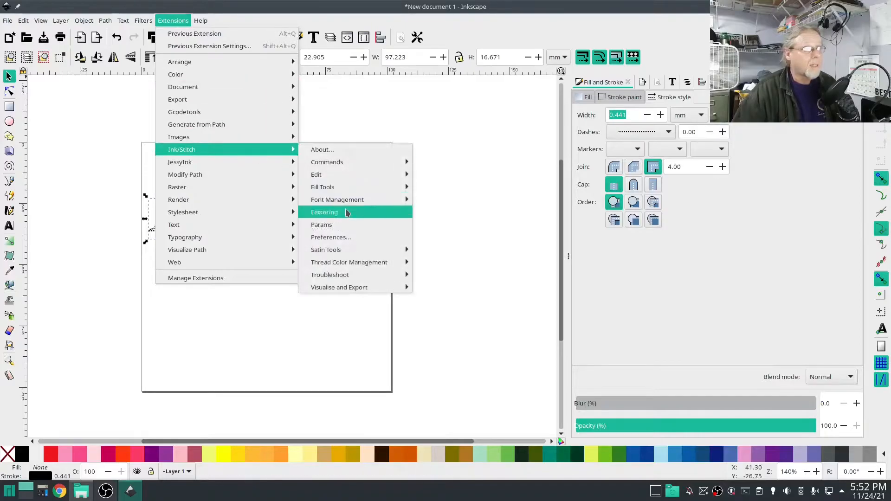
left_click(345, 225)
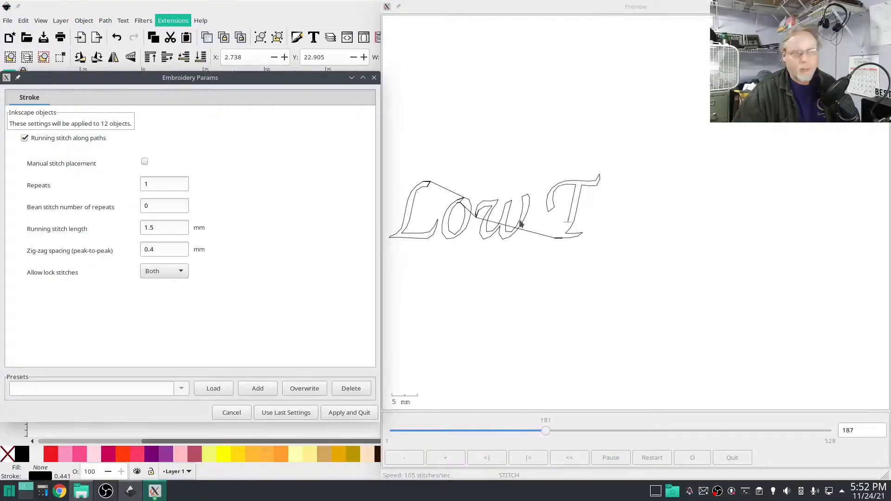
double_click(162, 205)
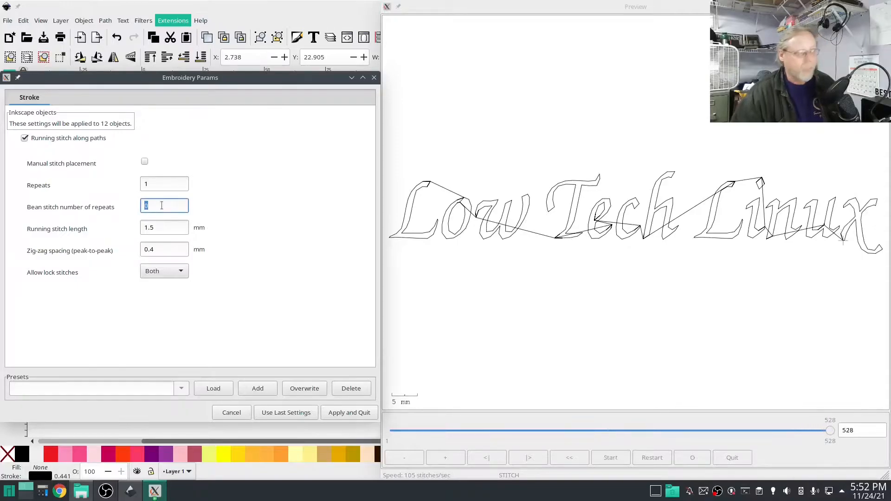
type("1")
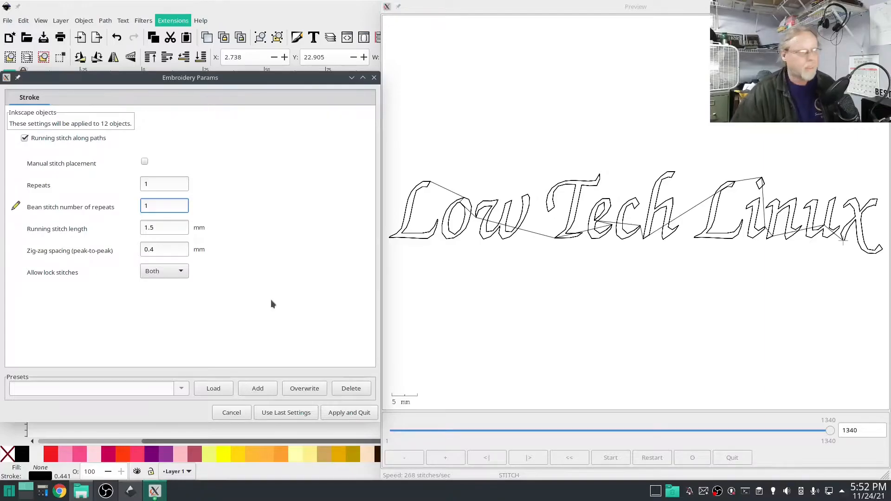
Set the bean stitch number of repeats to 0 and the running stitch repeats to 2.
key("BackSpace")
type("0")
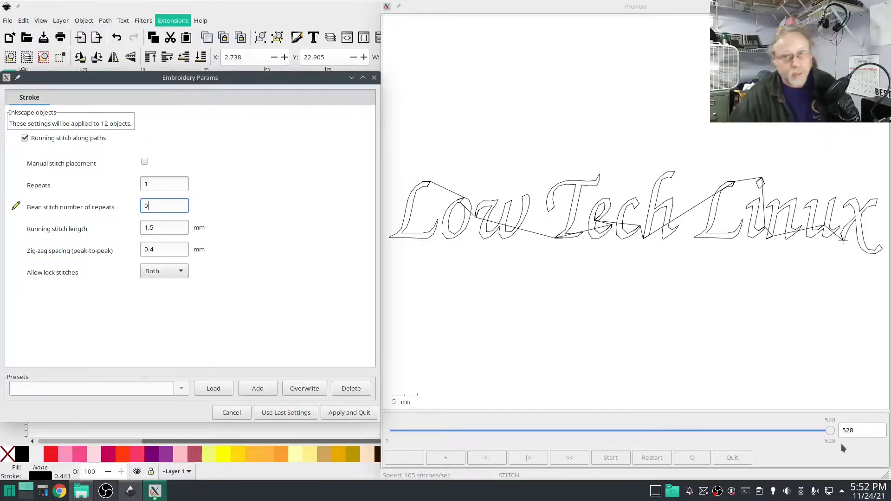
left_click(172, 182)
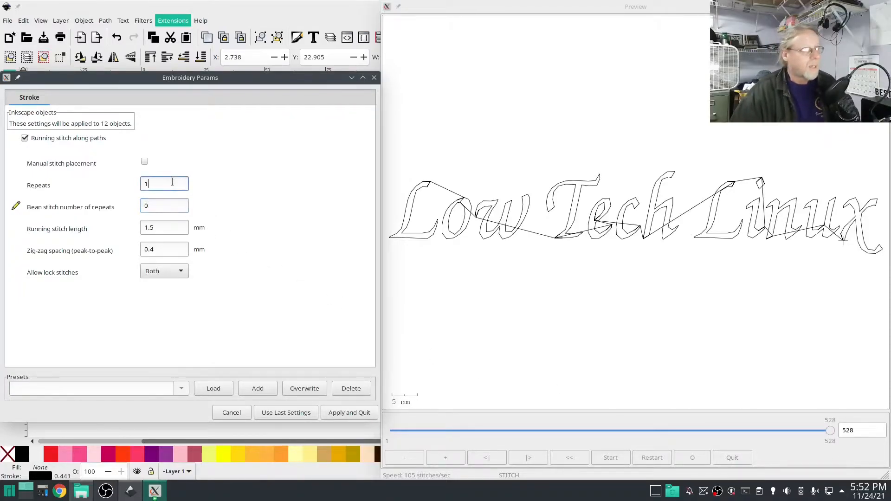
key("BackSpace")
type("2")
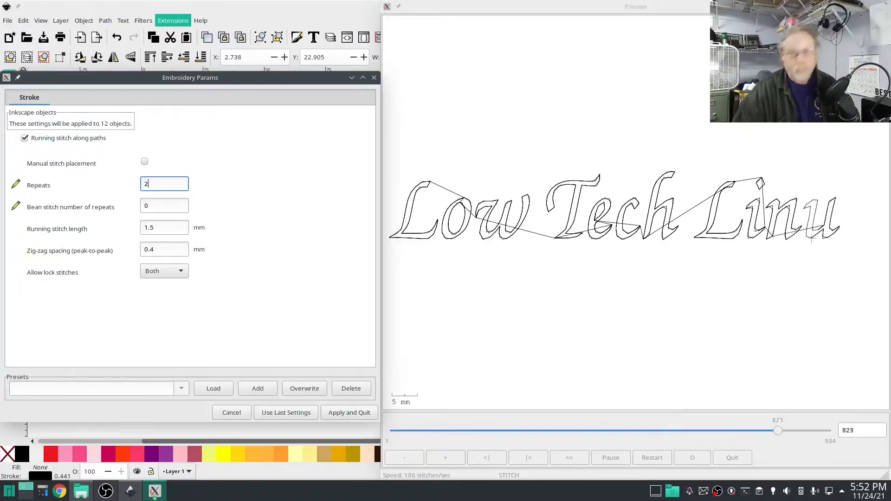
Set the repeats to 1 and the bean stitch number of repeats to 1.
key("BackSpace")
type("1")
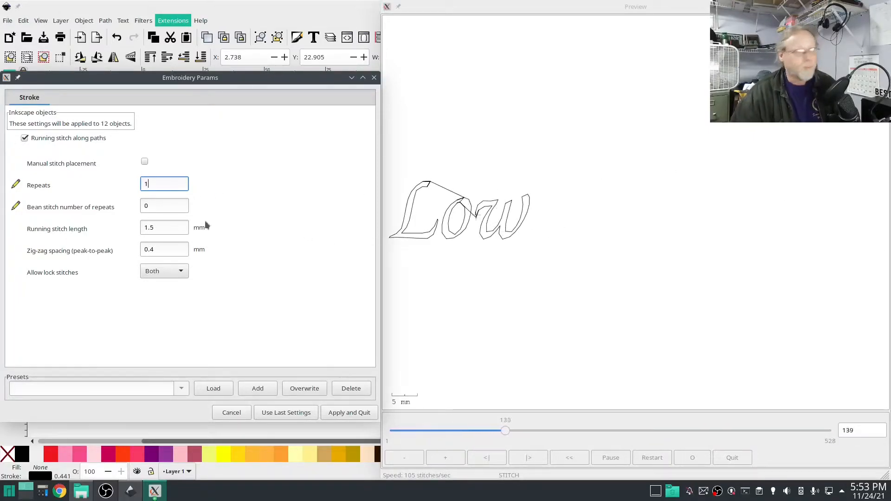
key("Tab")
type("1")
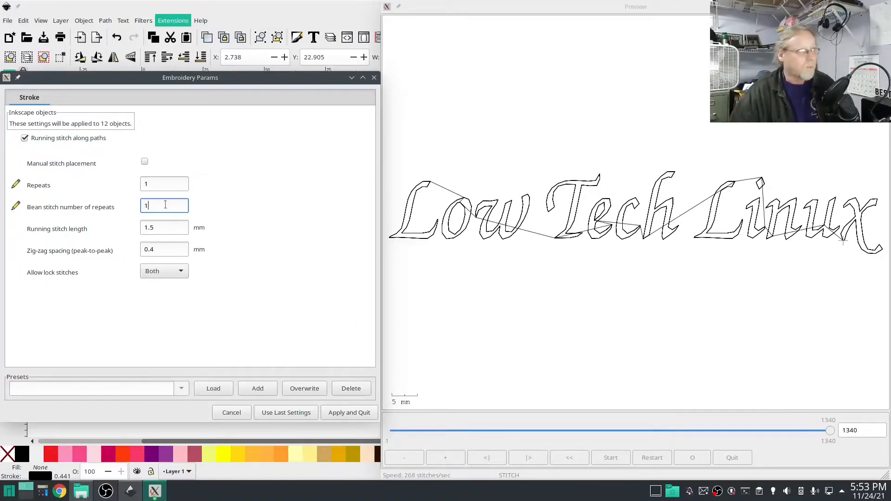
Set the bean stitch number of repeats to 0 and the repeats to 3 for comparison.
key("BackSpace")
type("0")
left_click(165, 184)
key("BackSpace")
type("3")
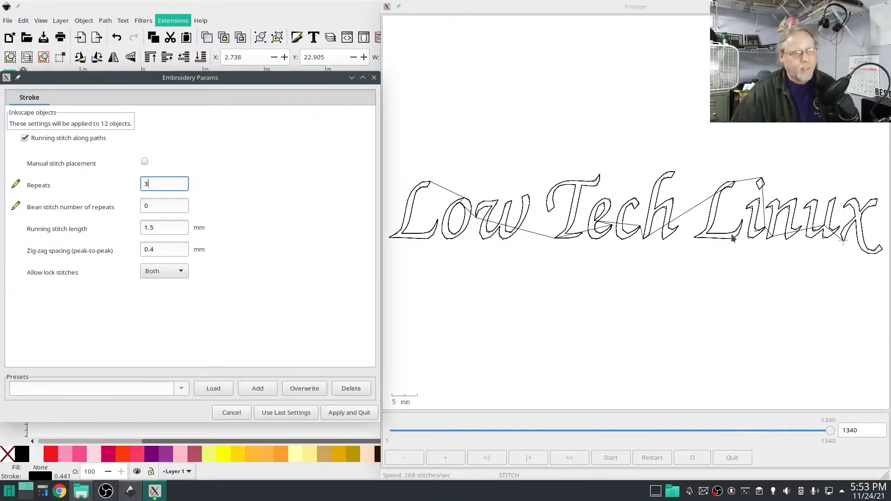
Return the repeats to 1 and set the bean stitch number of repeats to 1.
key("BackSpace")
type("1")
left_click(155, 205)
key("BackSpace")
type("1")
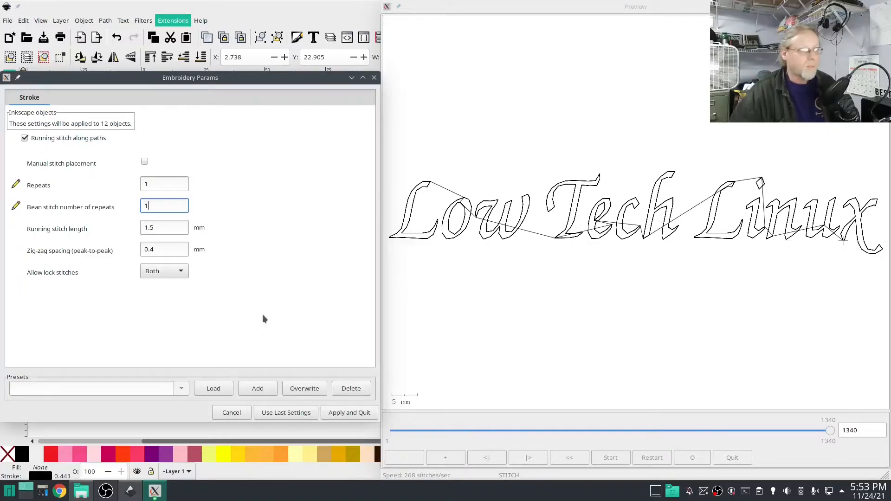
Shorten the running stitch length to 1 mm for the twelve letter paths and apply the parameters.
left_click(164, 230)
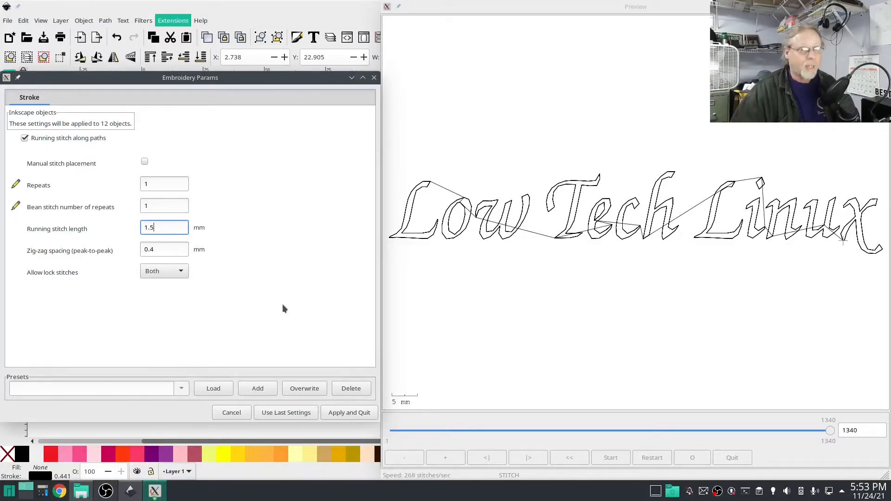
key("BackSpace")
key("BackSpace")
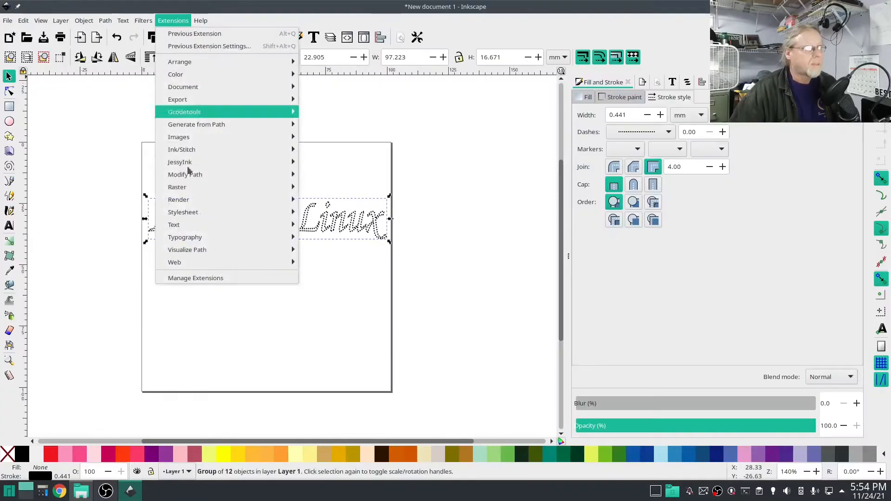
Run the Ink/Stitch stitch simulation of the lettering at 256 stitches/sec to examine the jump threads between letters, then close it.
mouse_move(259, 149)
mouse_move(361, 294)
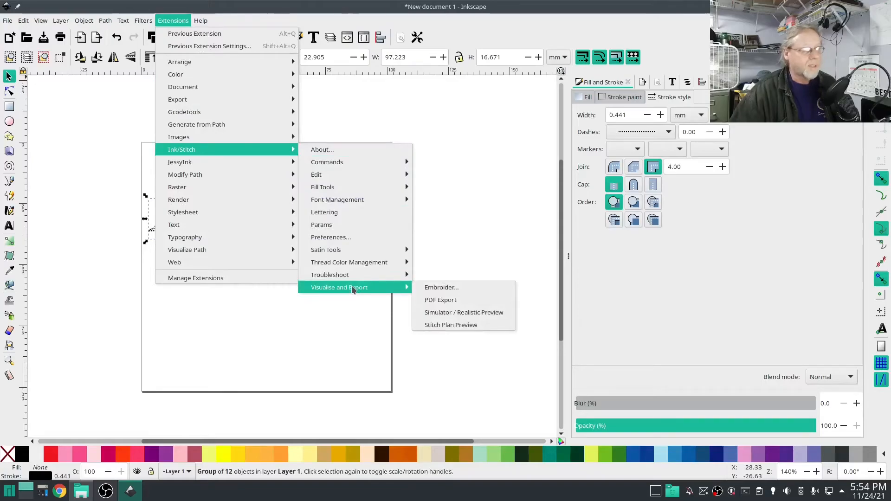
left_click(462, 313)
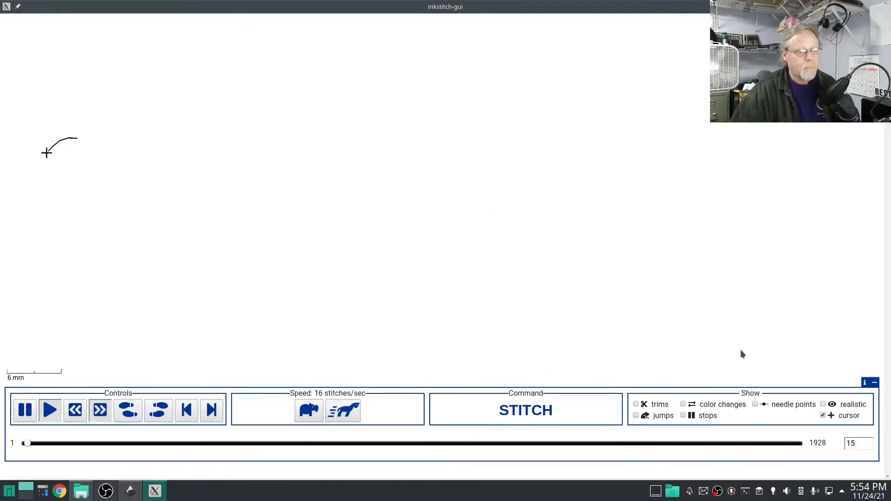
left_click(346, 413)
left_click(346, 413)
left_click(346, 413)
left_click(346, 413)
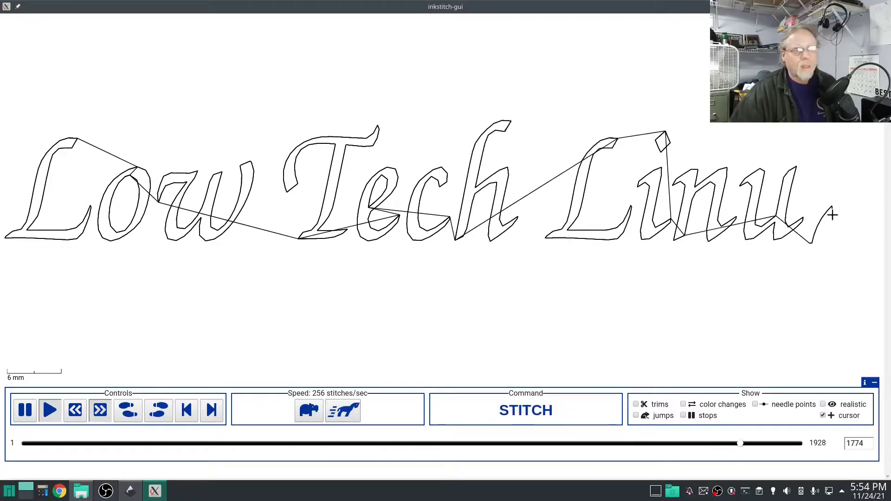
key("alt+F4")
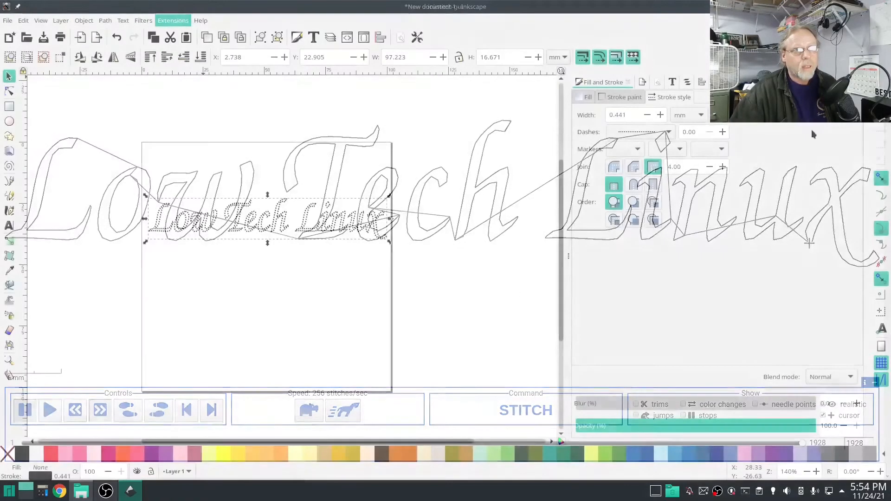
Select all twelve letter paths inside the text group and attach the "Trim thread after sewing this object" command to them.
left_click(687, 82)
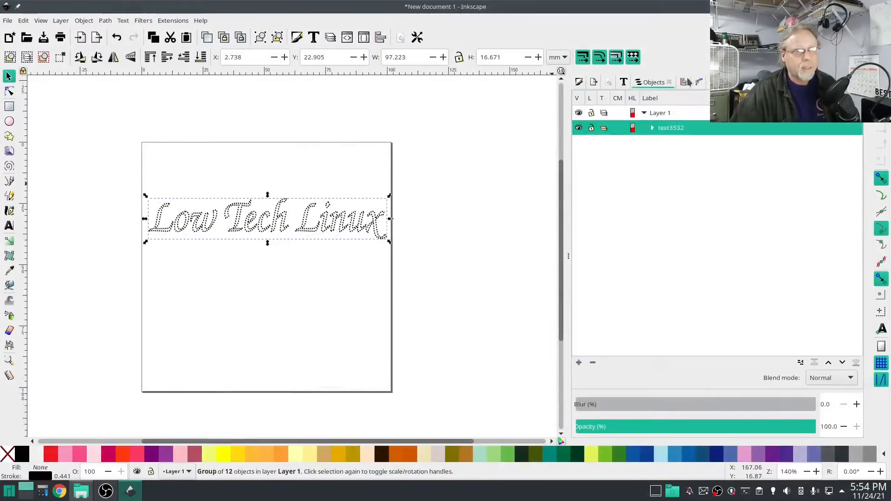
left_click(683, 143)
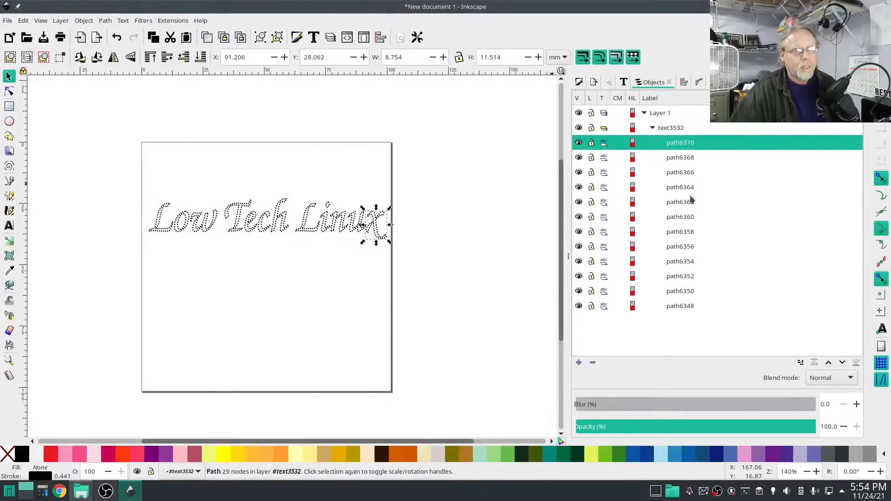
left_click(686, 307, "shift")
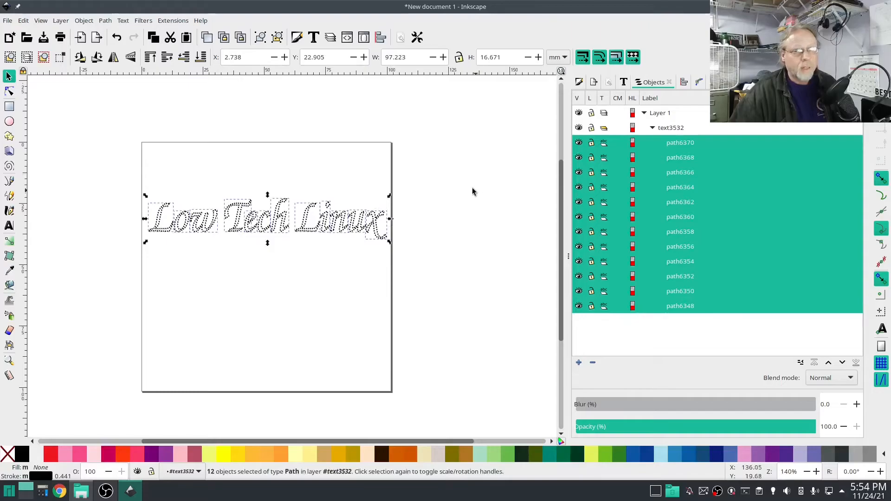
left_click(173, 21)
mouse_move(181, 149)
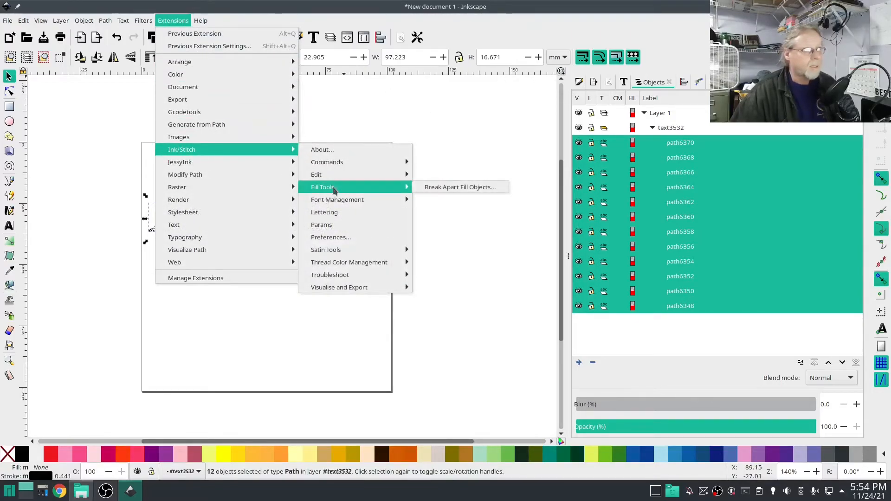
mouse_move(338, 166)
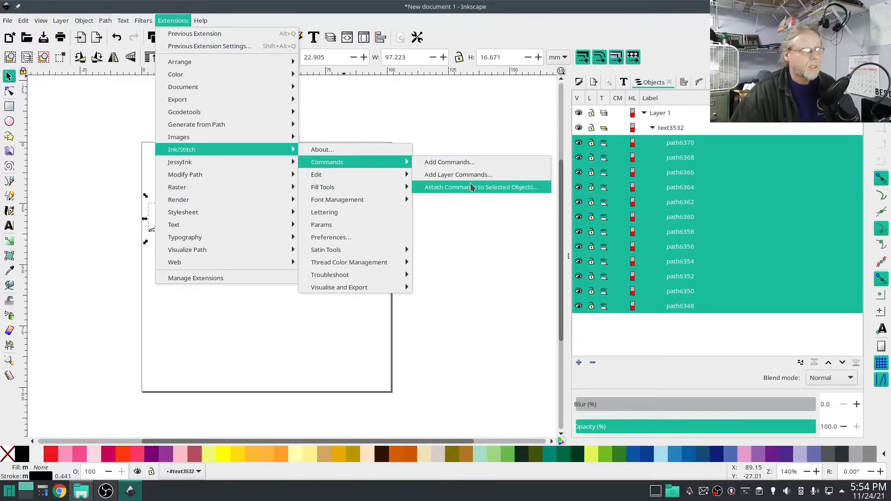
left_click(472, 187)
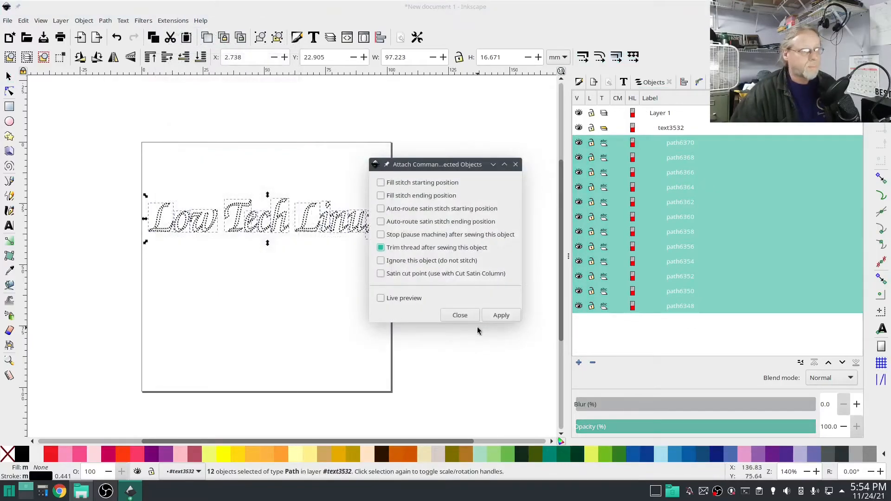
left_click(500, 320)
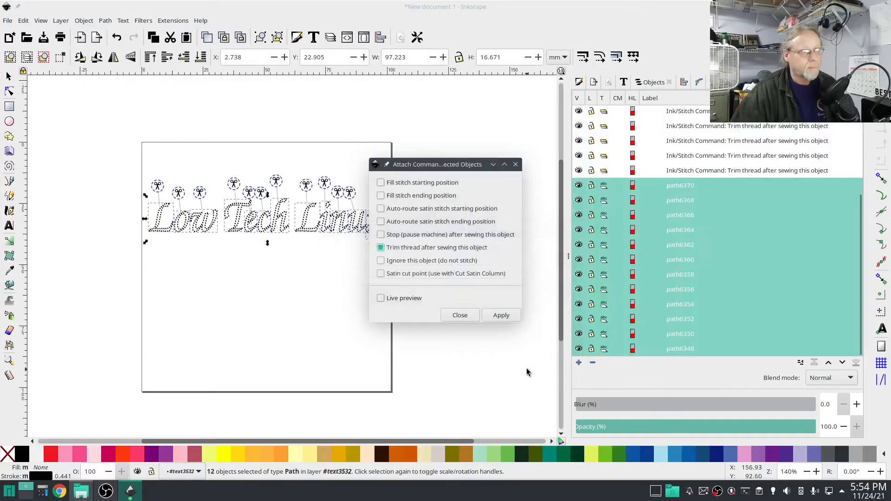
left_click(461, 317)
left_click(302, 124)
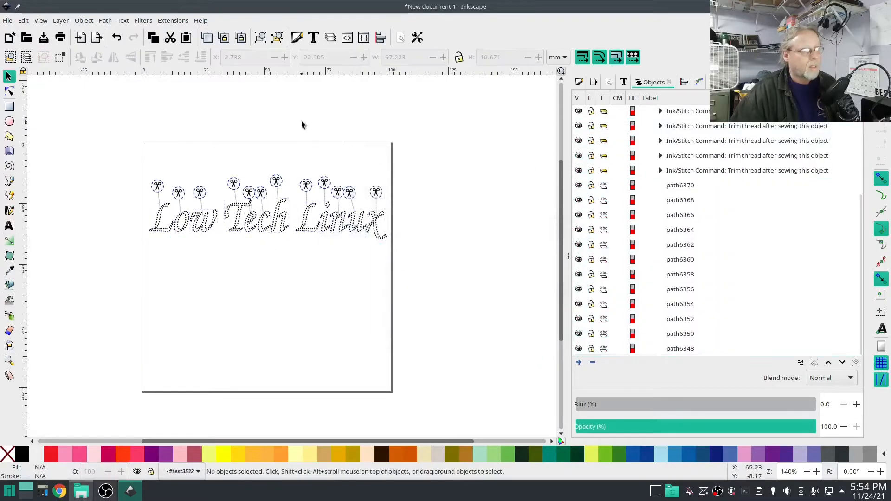
Simulate the stitching again at 512 stitches/sec to check the thread trims between letters, and close the simulator.
left_click(184, 20)
mouse_move(232, 149)
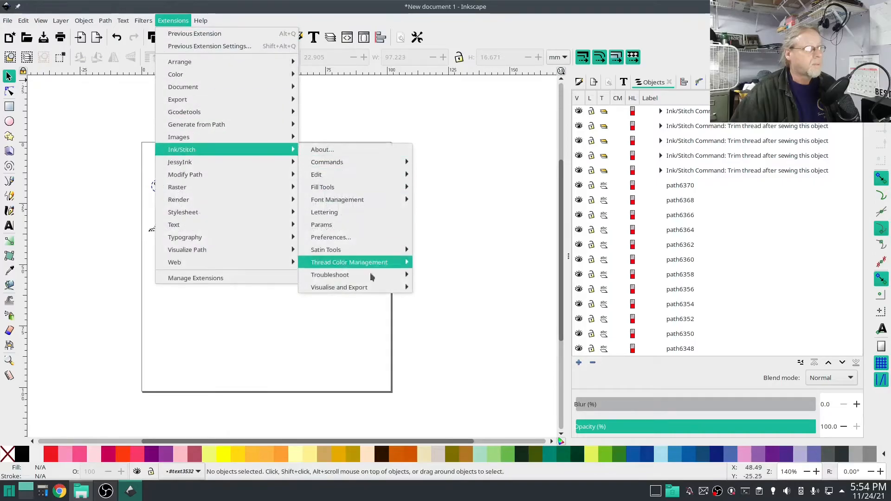
mouse_move(363, 288)
left_click(466, 324)
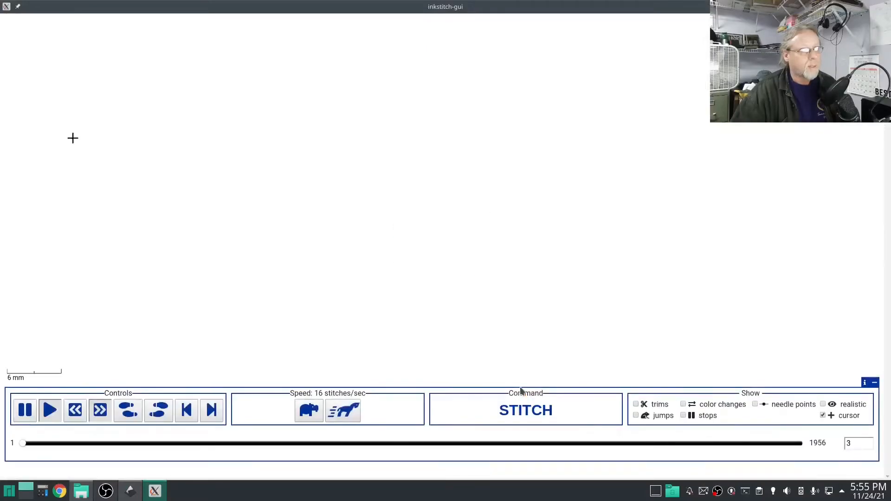
left_click(348, 411)
left_click(348, 412)
left_click(348, 411)
left_click(348, 411)
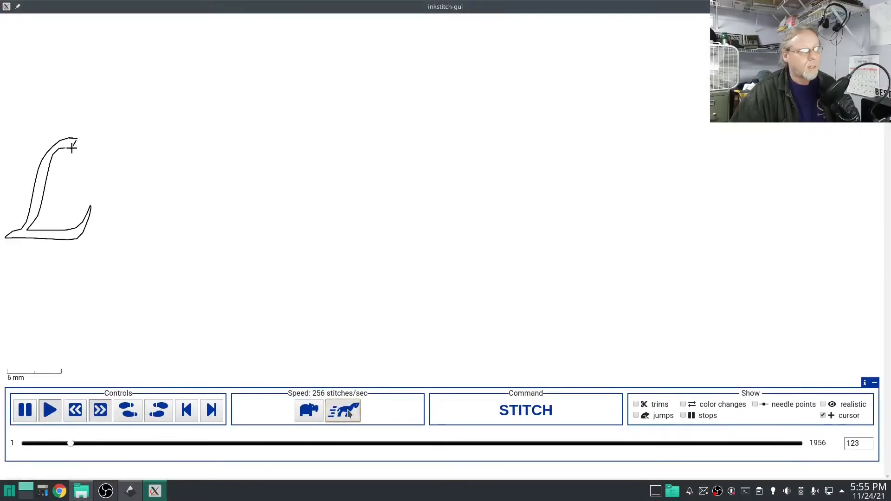
left_click(348, 411)
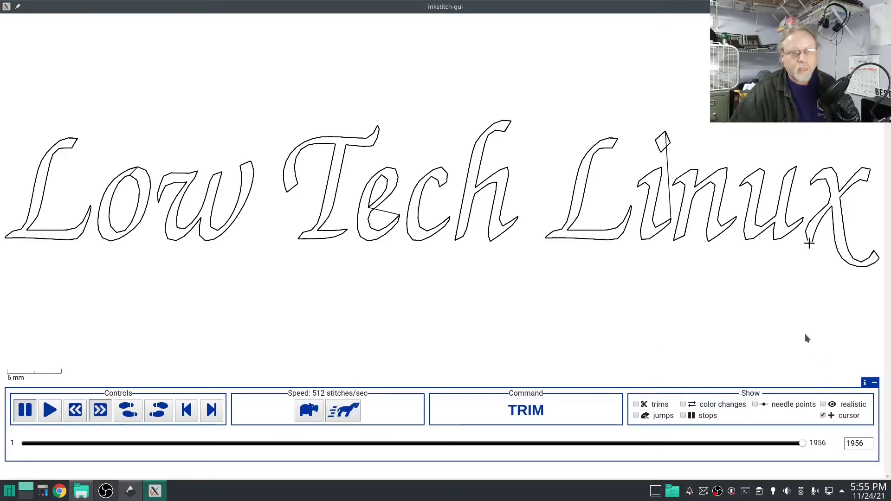
key("r")
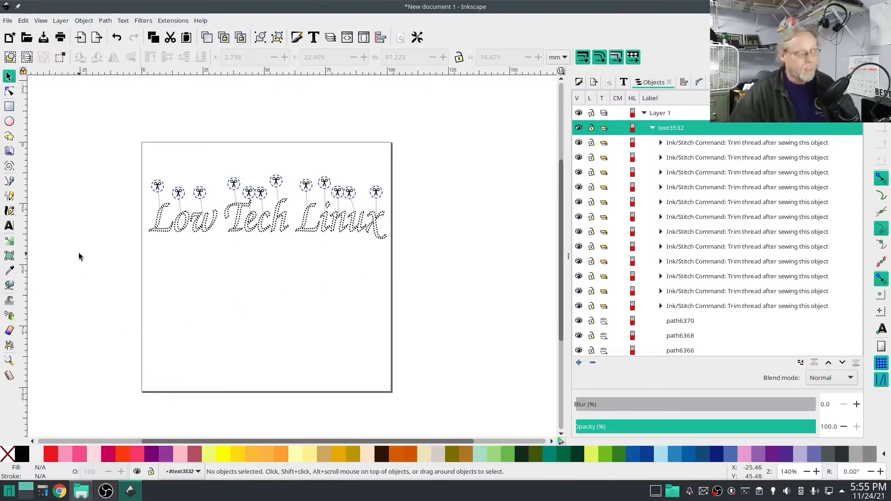
Add the text "inkstitch tutorial" below the Low Tech Linux lettering.
left_click(10, 227)
left_click(153, 282)
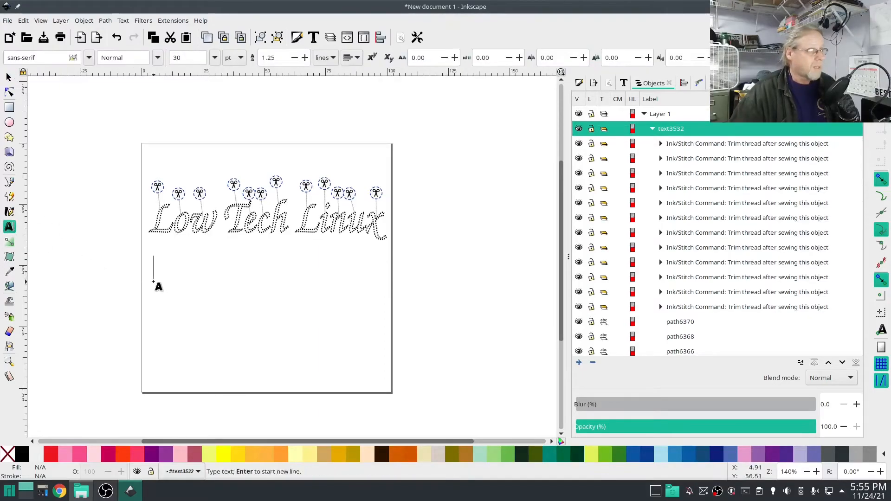
type("inks")
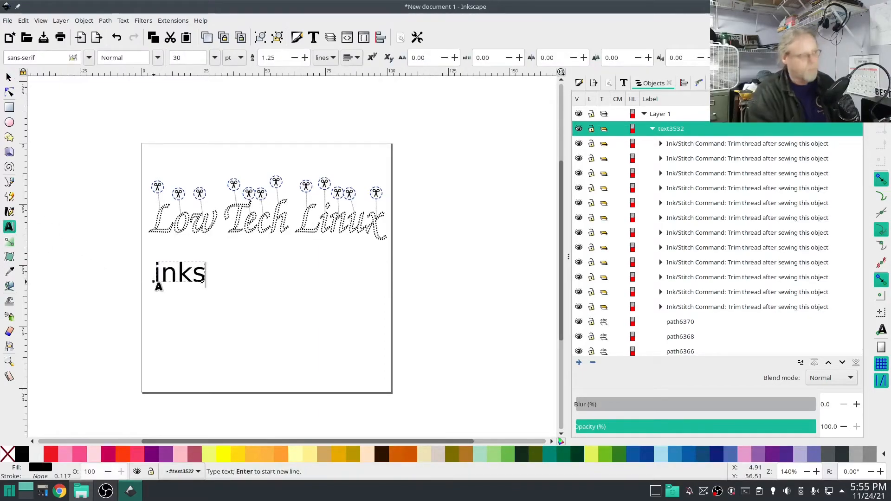
type("titch tutorial")
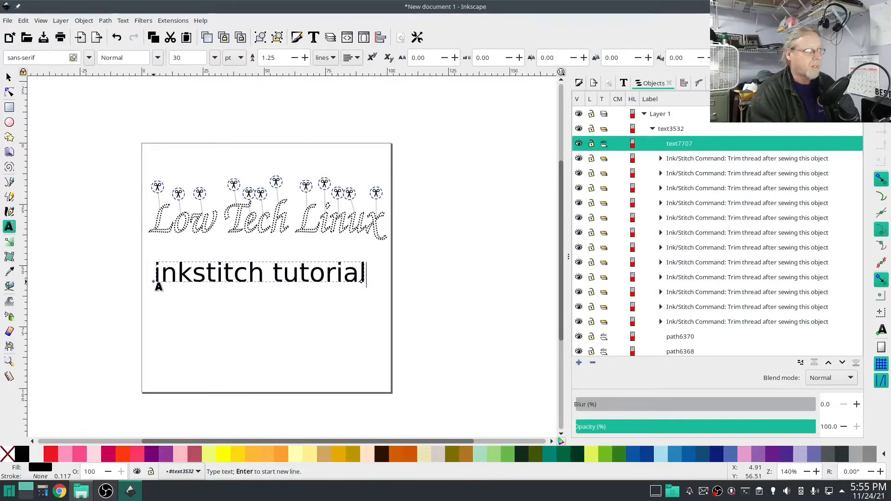
Change the font of the "inkstitch tutorial" text to Z003 in the Normal style.
left_click(623, 83)
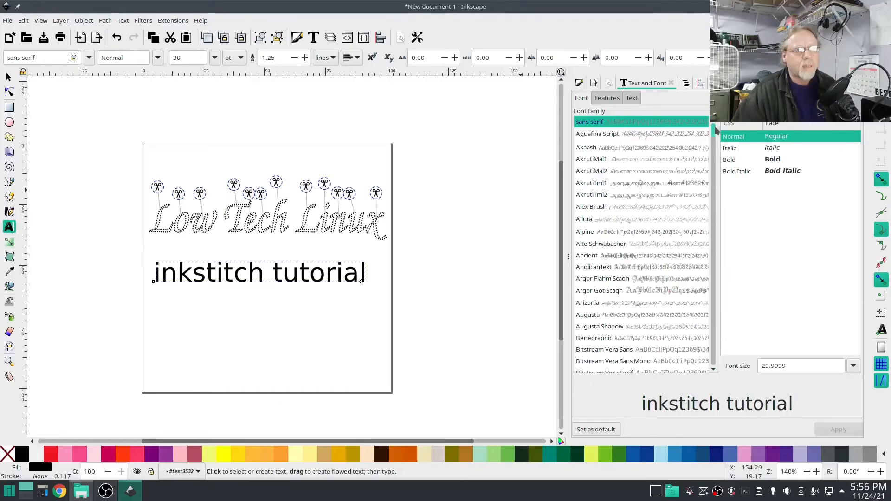
scroll(710, 130, "up", 1)
left_click(696, 123)
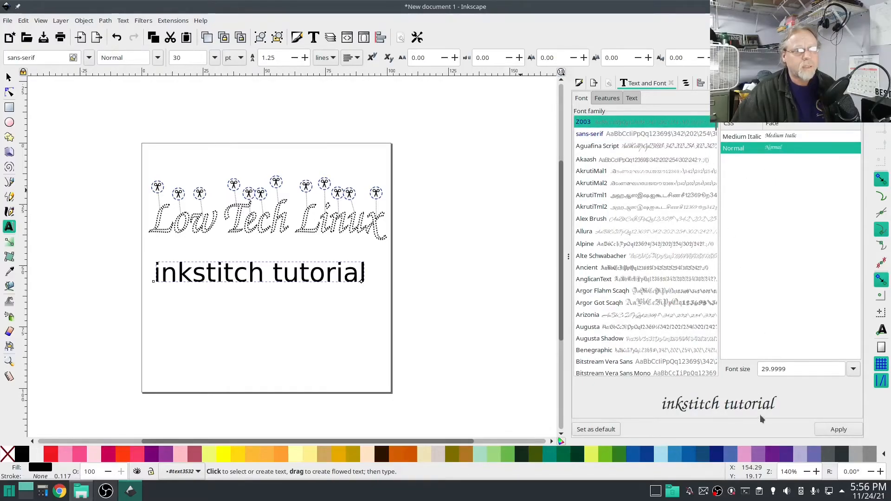
left_click(837, 430)
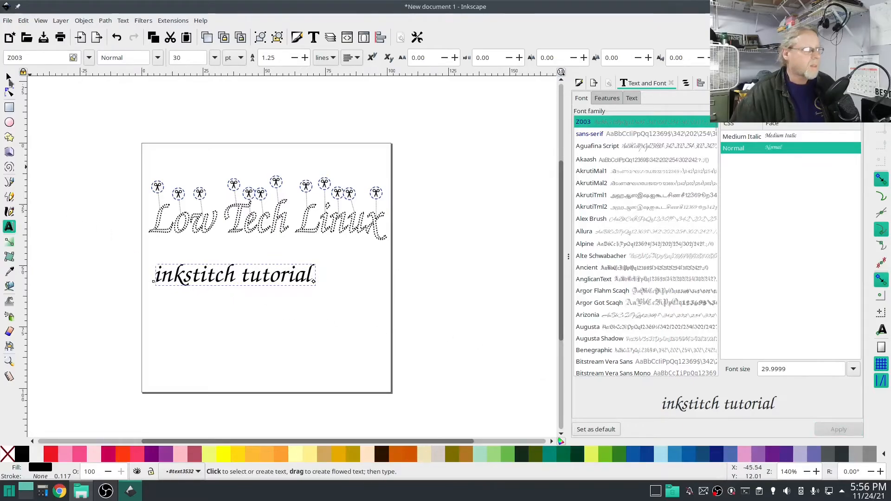
Move the "inkstitch tutorial" text just under Low Tech Linux, roughly centred, and scale it down to about 55 mm wide.
key("F1")
left_click_drag(183, 277, 226, 256)
left_click_drag(360, 267, 335, 265)
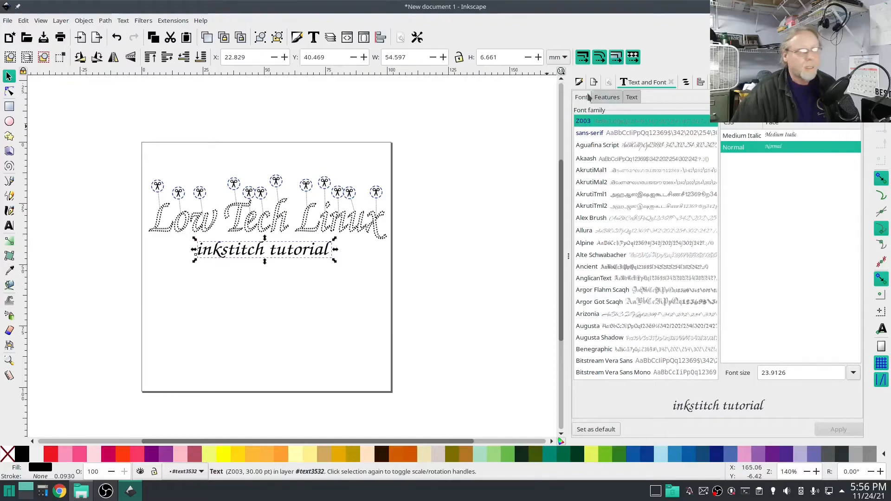
Convert the "inkstitch tutorial" text to paths and replace its fill with a flat black stroke.
left_click(106, 21)
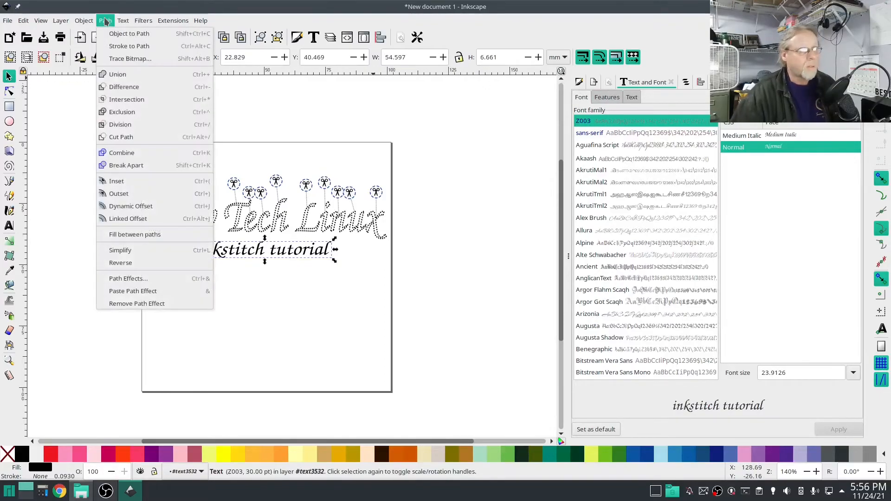
left_click(119, 32)
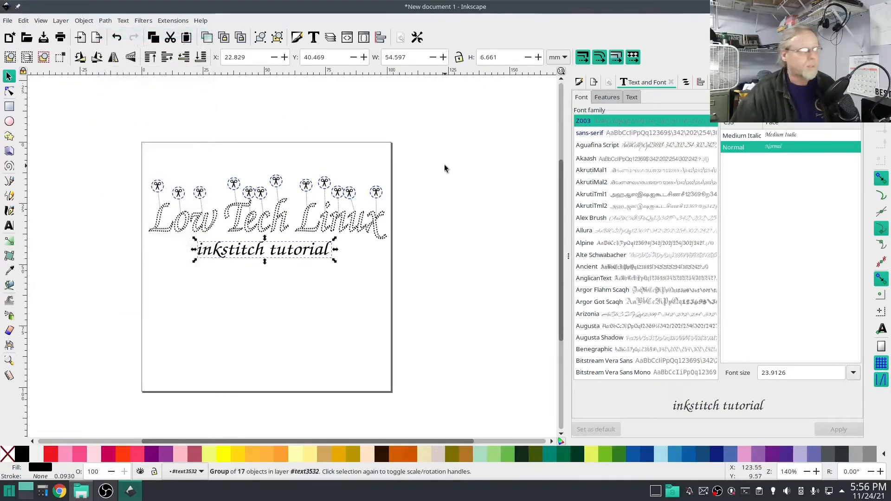
left_click(579, 82)
left_click(582, 113)
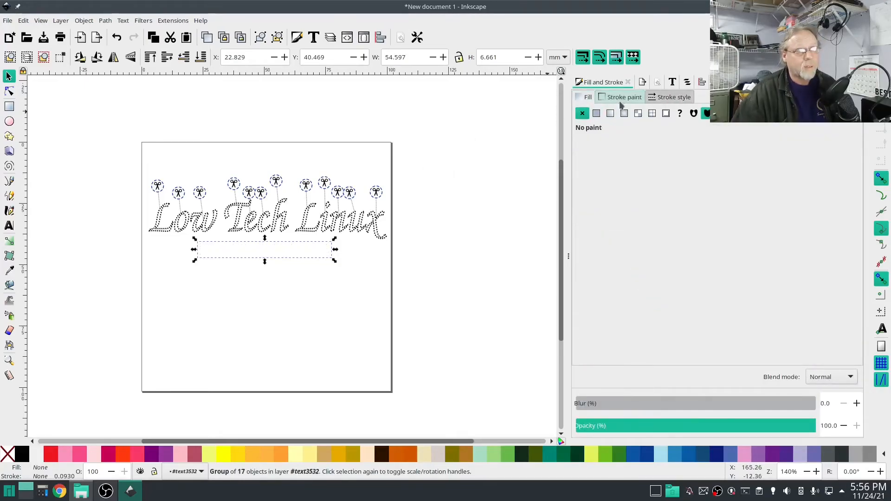
left_click(596, 114)
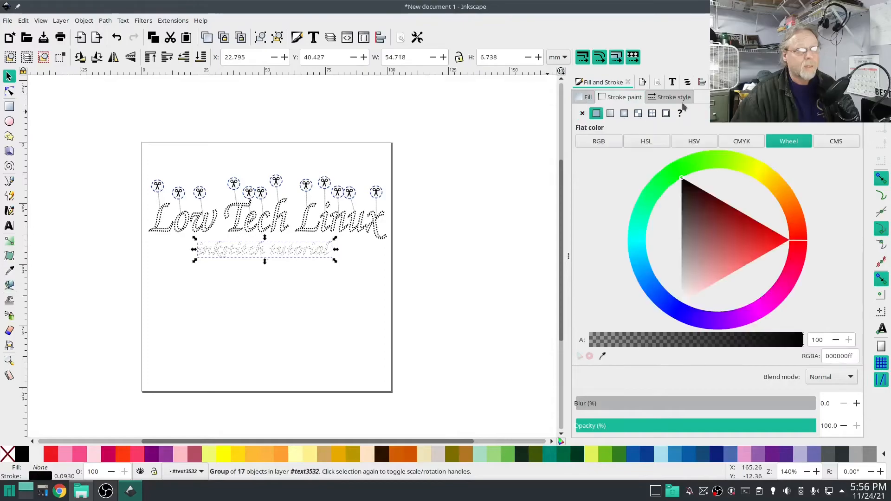
Apply a fine dotted dash pattern to the stroke of the "inkstitch tutorial" outlines.
left_click(673, 97)
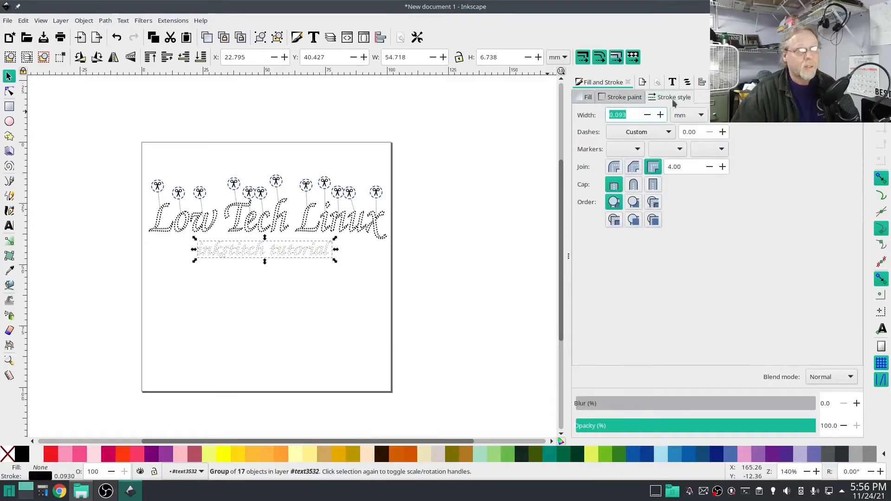
left_click(659, 134)
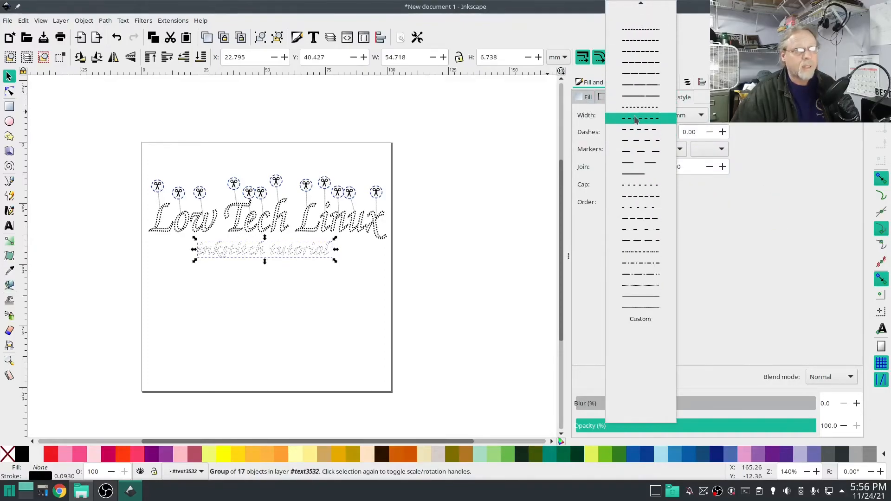
left_click(636, 18)
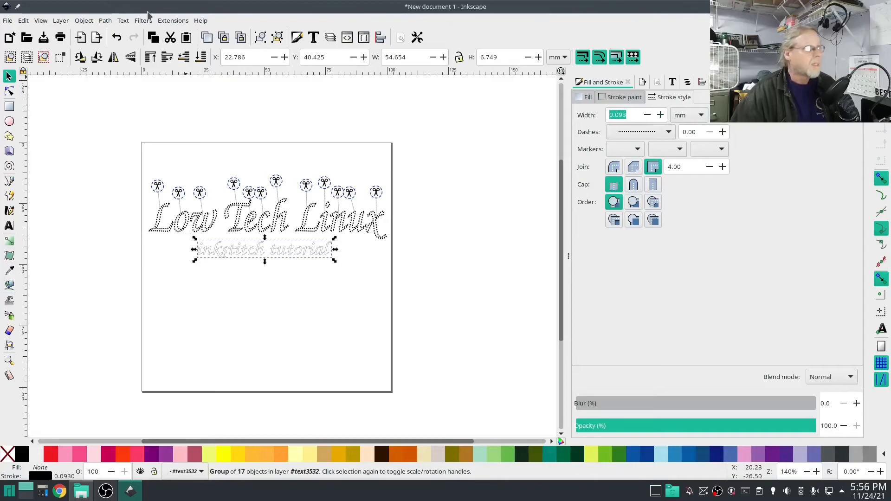
Apply Ink/Stitch params to the "inkstitch tutorial" outlines with 1 bean stitch repeat and a running stitch length of 1 mm.
left_click(173, 20)
mouse_move(180, 151)
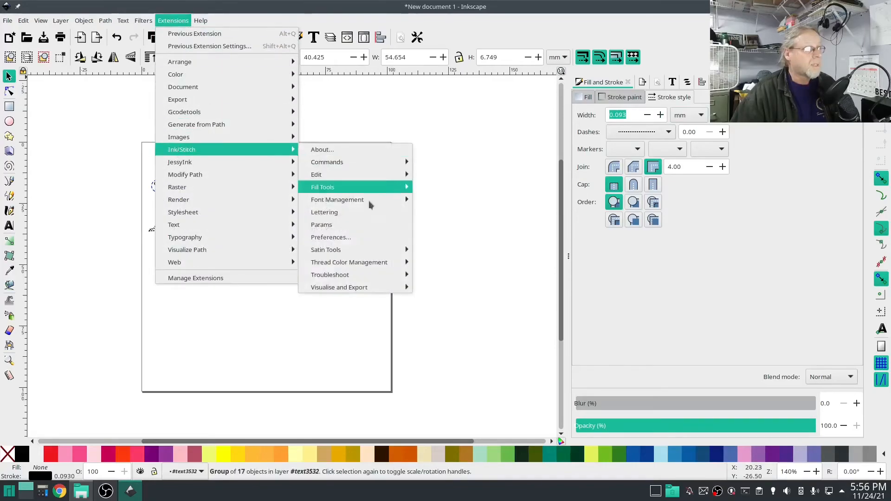
left_click(366, 227)
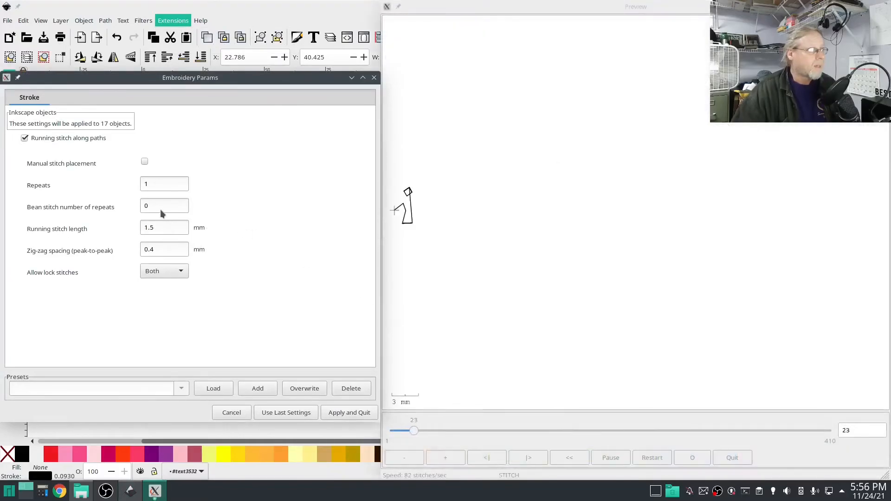
left_click(160, 207)
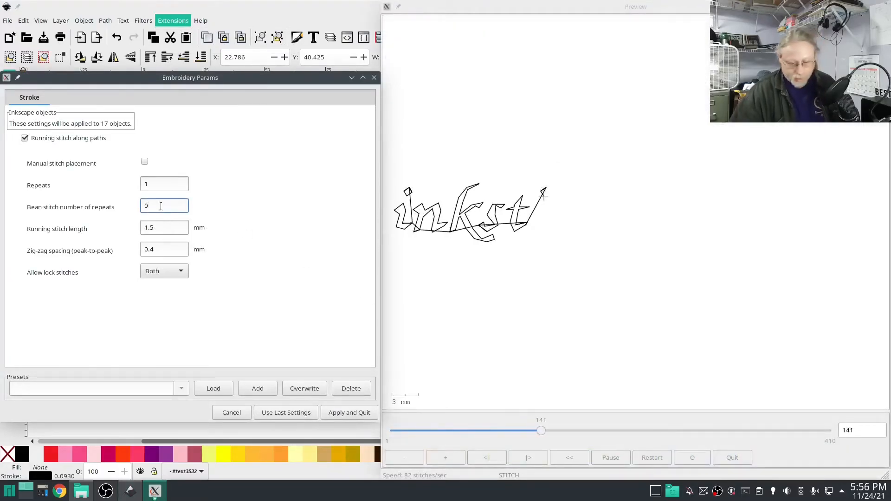
key("BackSpace")
type("1")
left_click(165, 229)
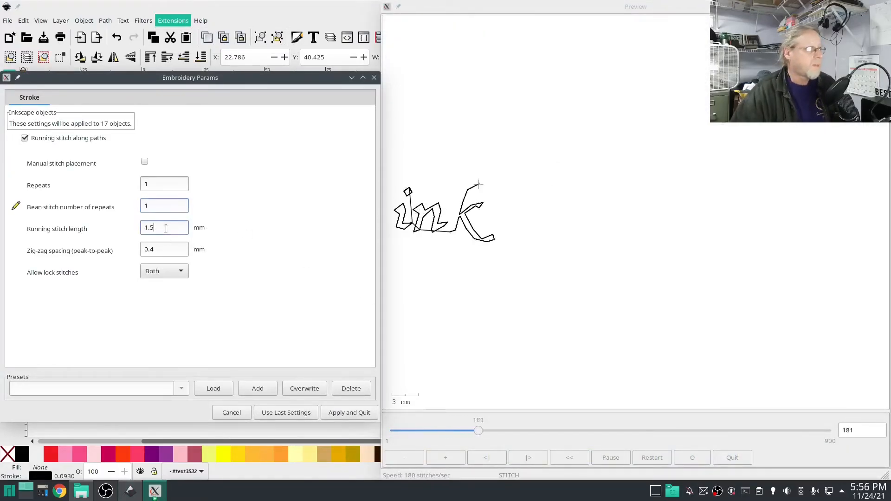
key("BackSpace")
key("BackSpace")
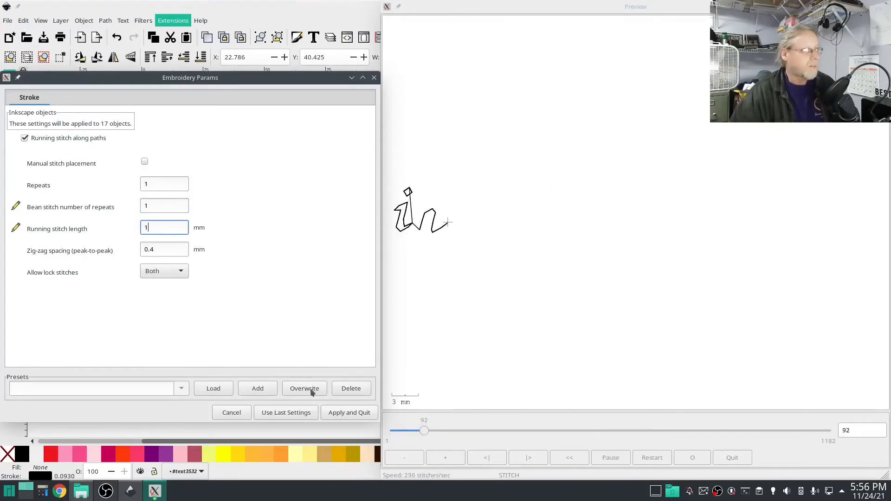
left_click(337, 415)
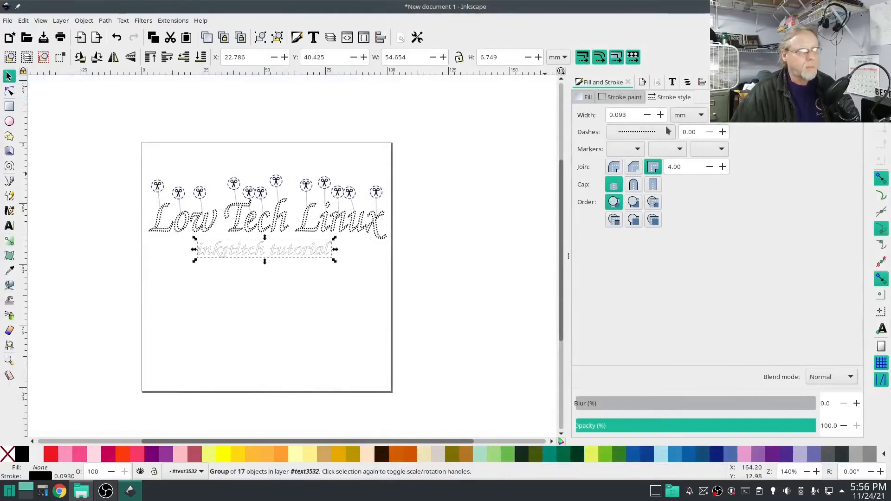
Attach the Ink/Stitch command for trimming thread after sewing to every individual letter path of the "inkstitch tutorial" group.
left_click(687, 84)
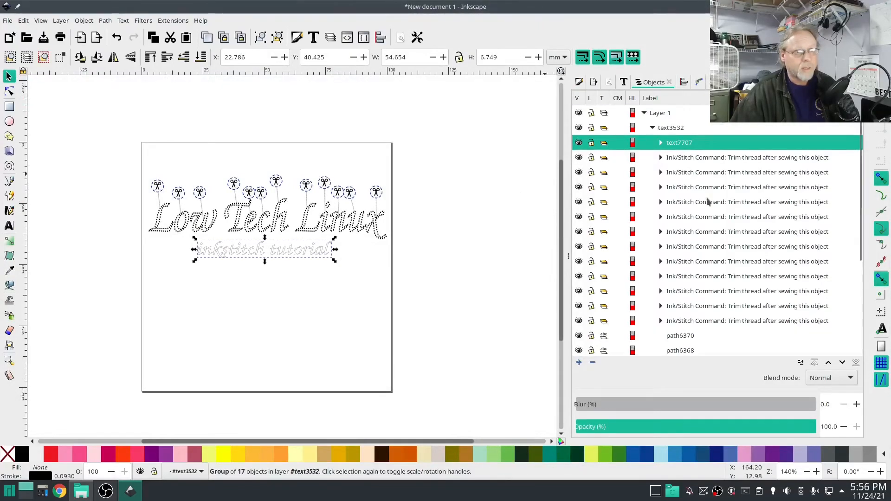
left_click(661, 143)
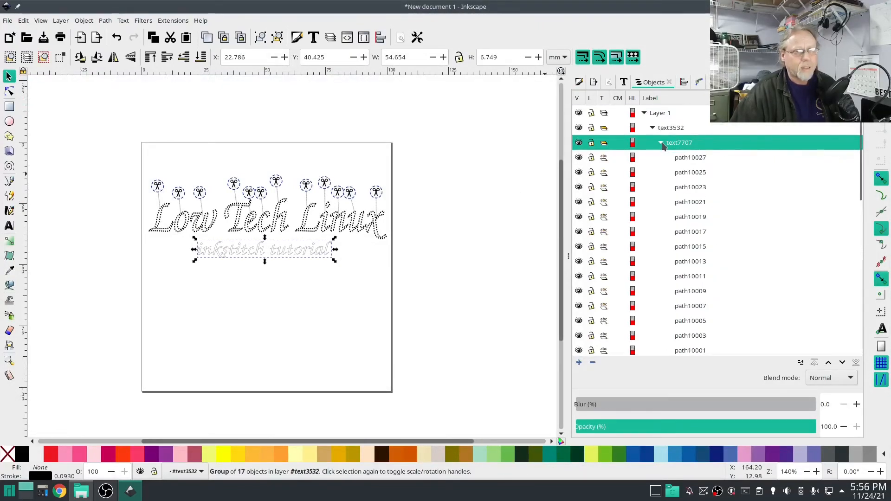
left_click(677, 159)
scroll(701, 208, "down", 5)
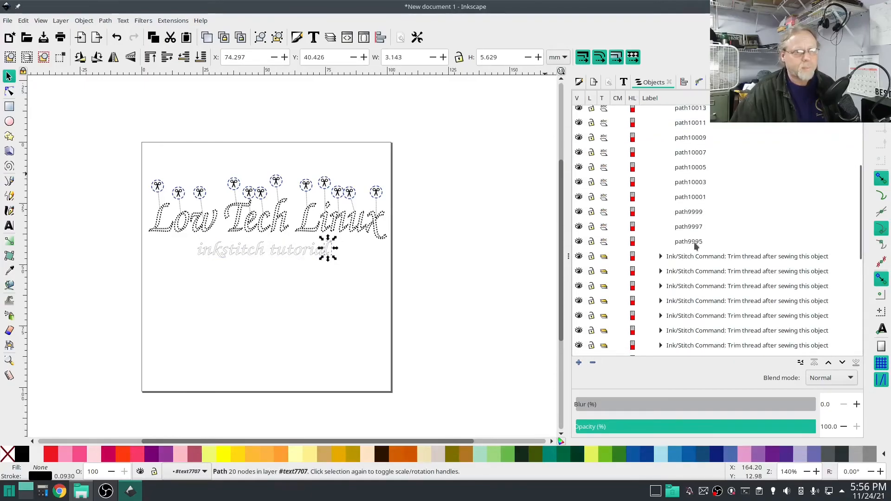
left_click(694, 241, "shift")
left_click(174, 21)
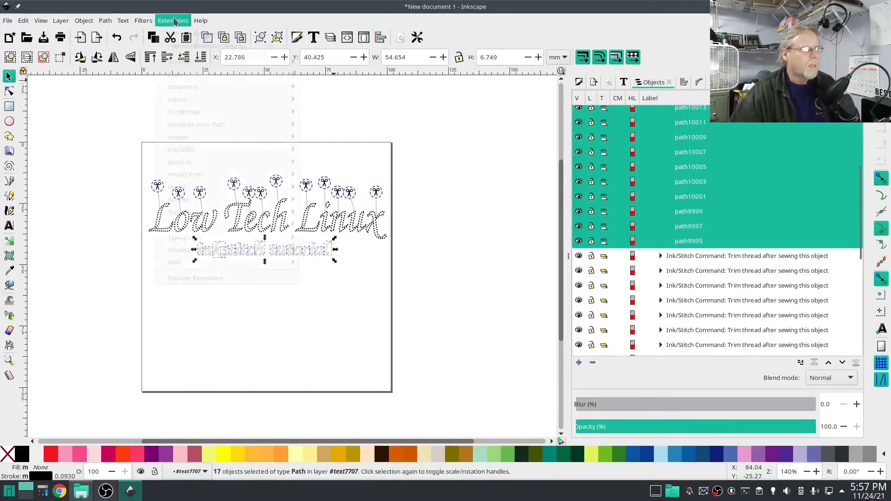
mouse_move(186, 149)
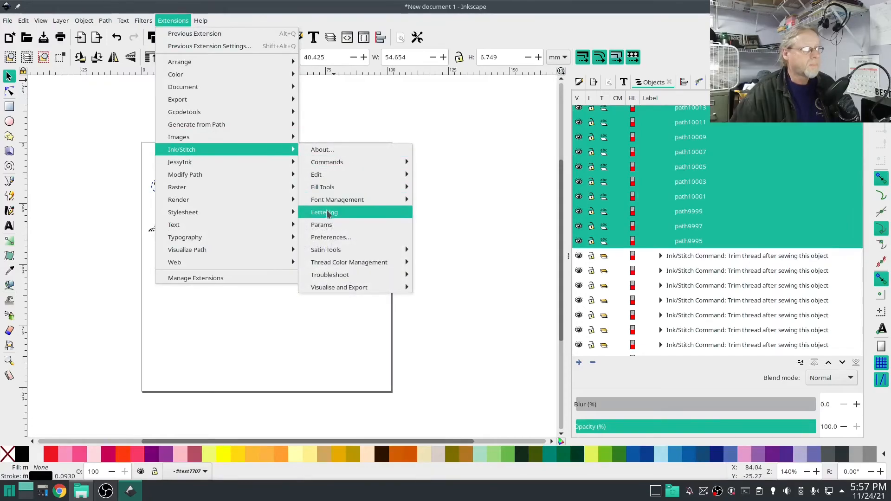
mouse_move(324, 162)
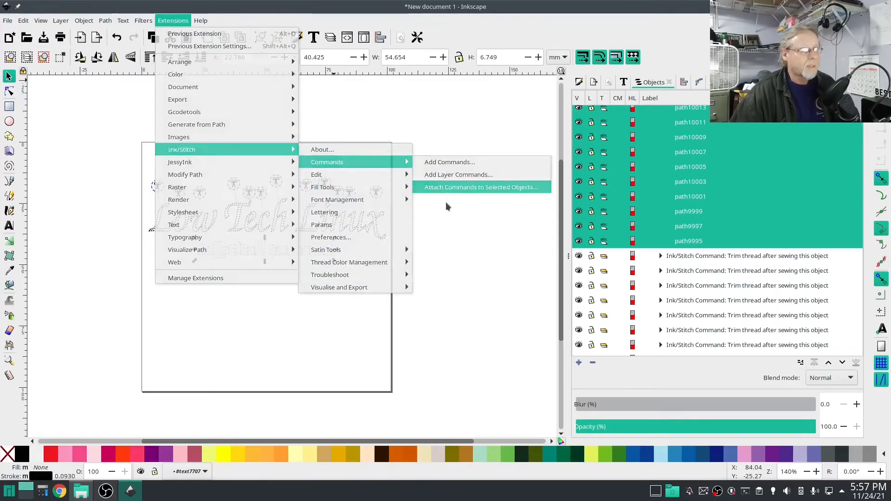
left_click(443, 190)
left_click(504, 317)
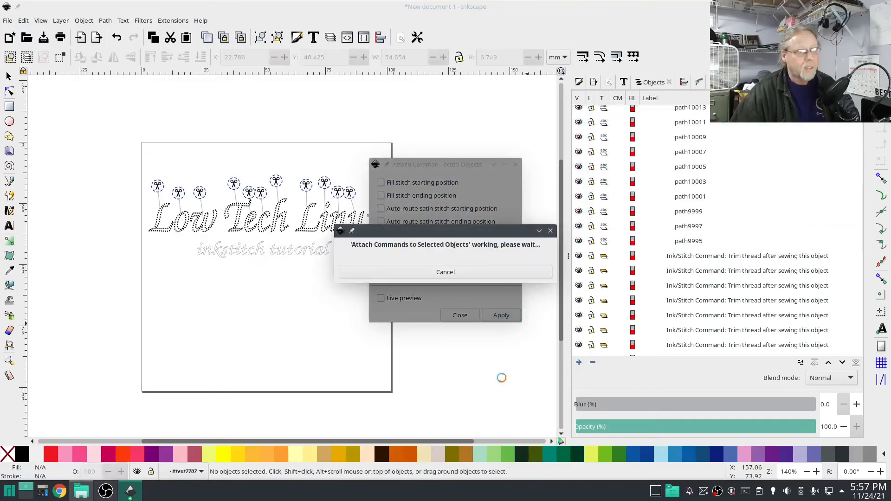
left_click(460, 315)
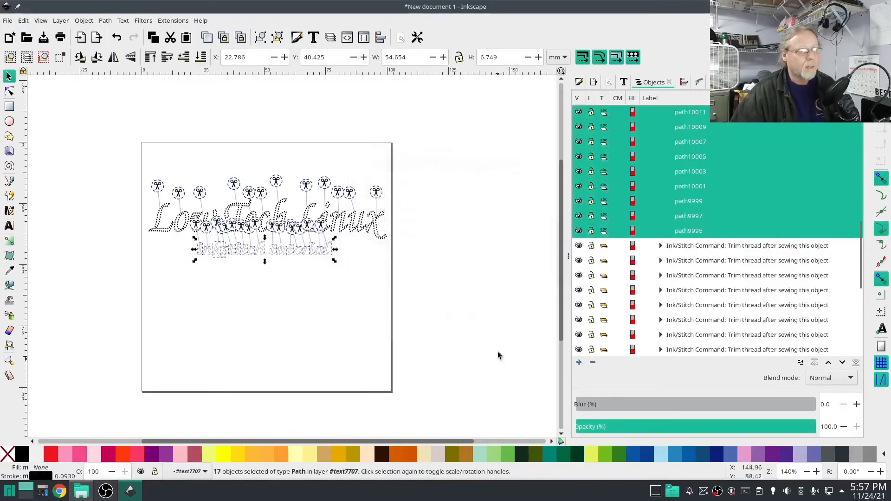
left_click(453, 268)
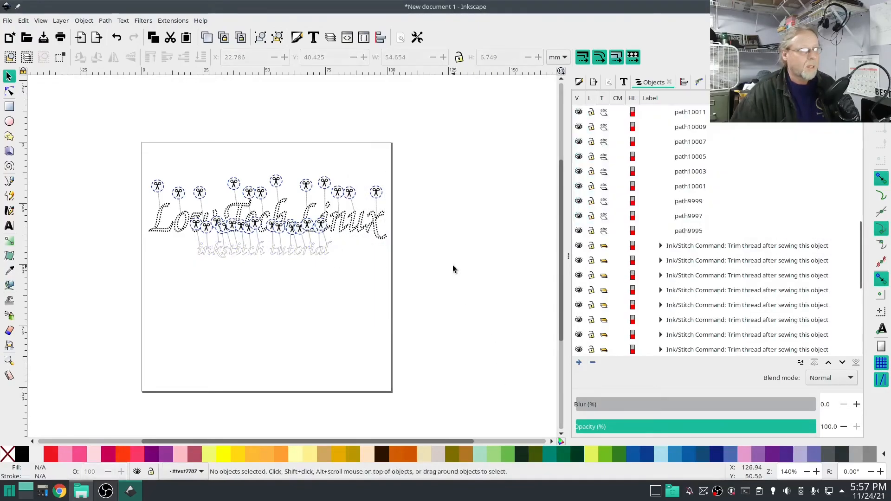
Simulate the stitching of the whole design at up to 256 stitches/sec and show it in the realistic preview.
left_click(170, 20)
mouse_move(188, 150)
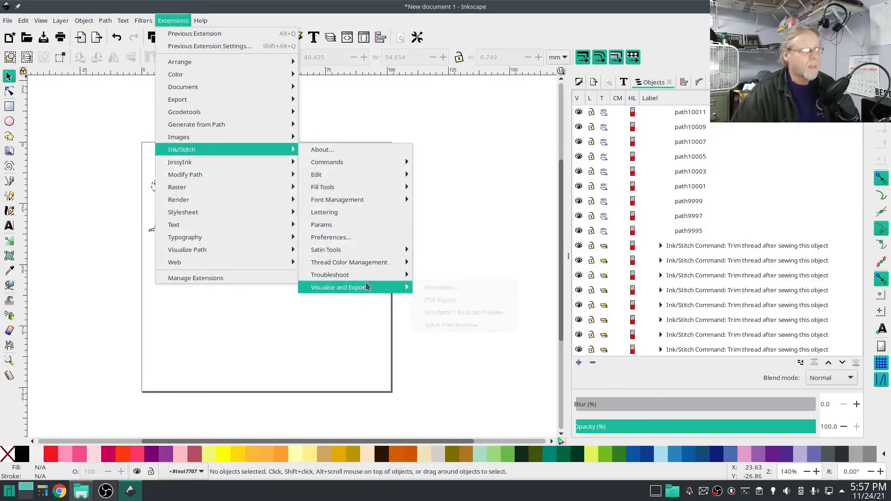
mouse_move(404, 288)
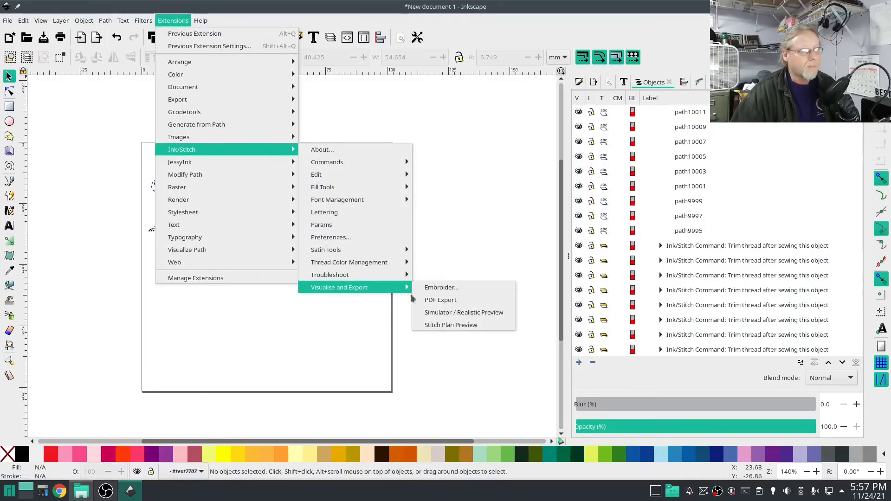
left_click(477, 314)
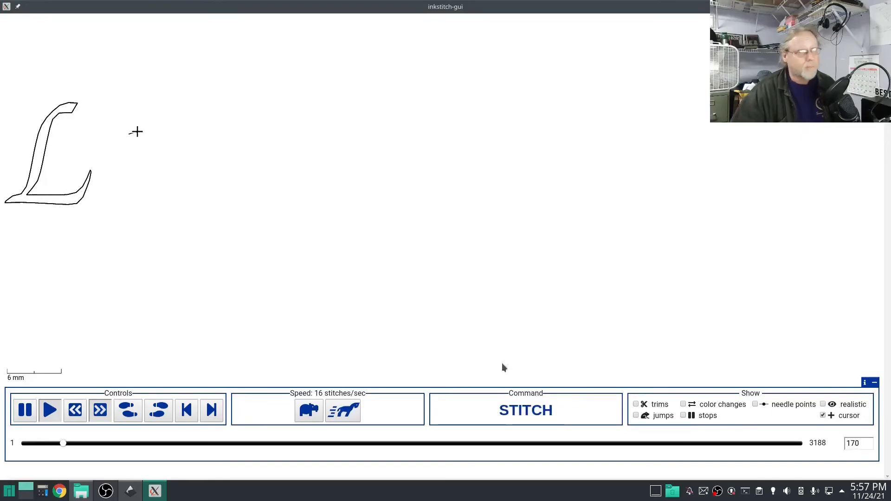
left_click(343, 410)
left_click(344, 410)
left_click(344, 410)
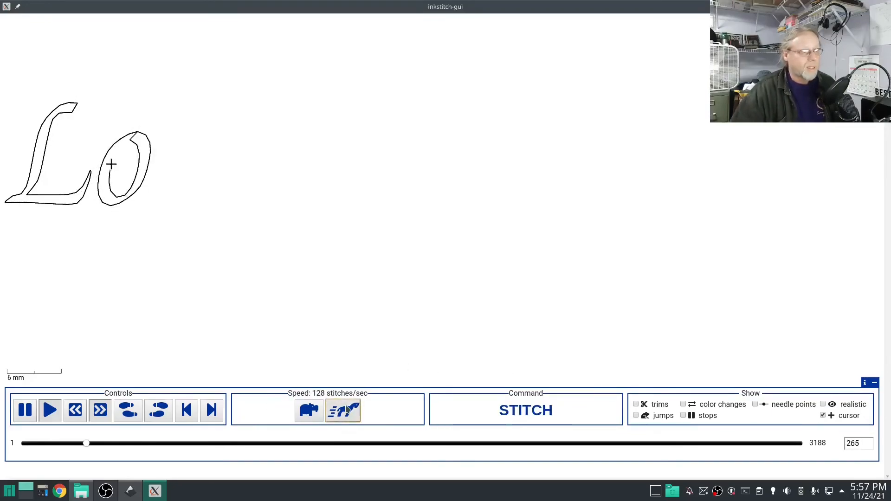
left_click(344, 409)
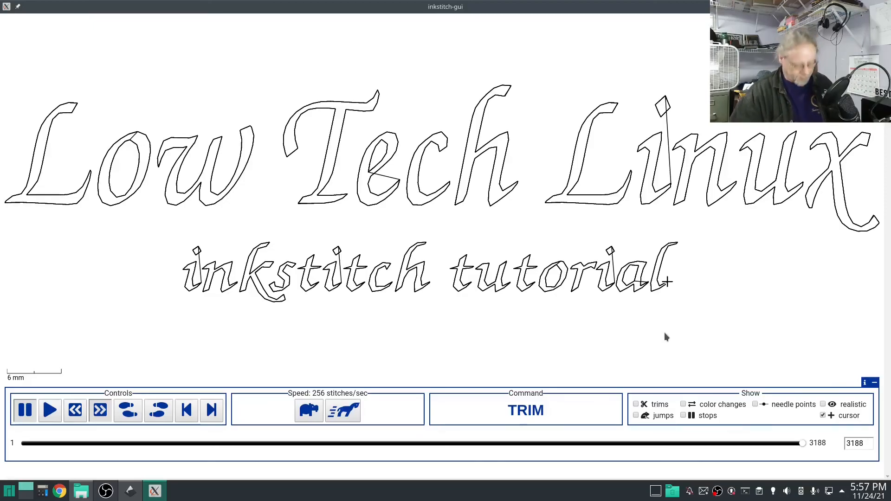
left_click(823, 404)
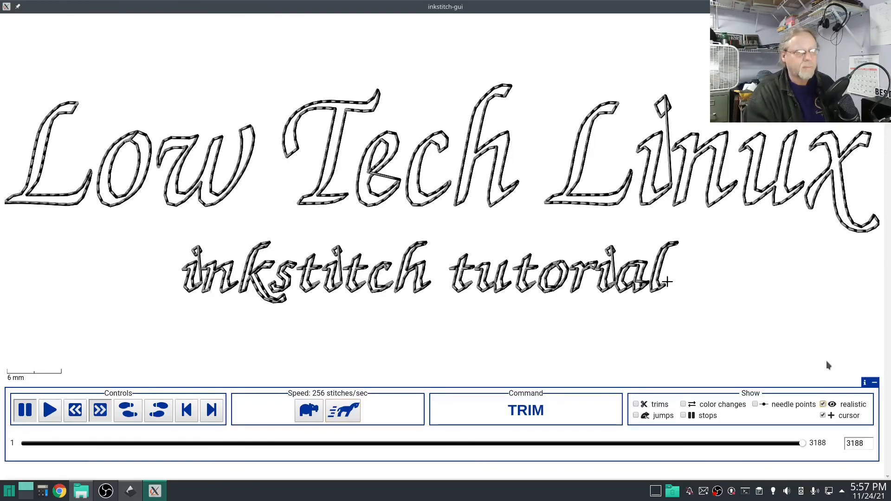